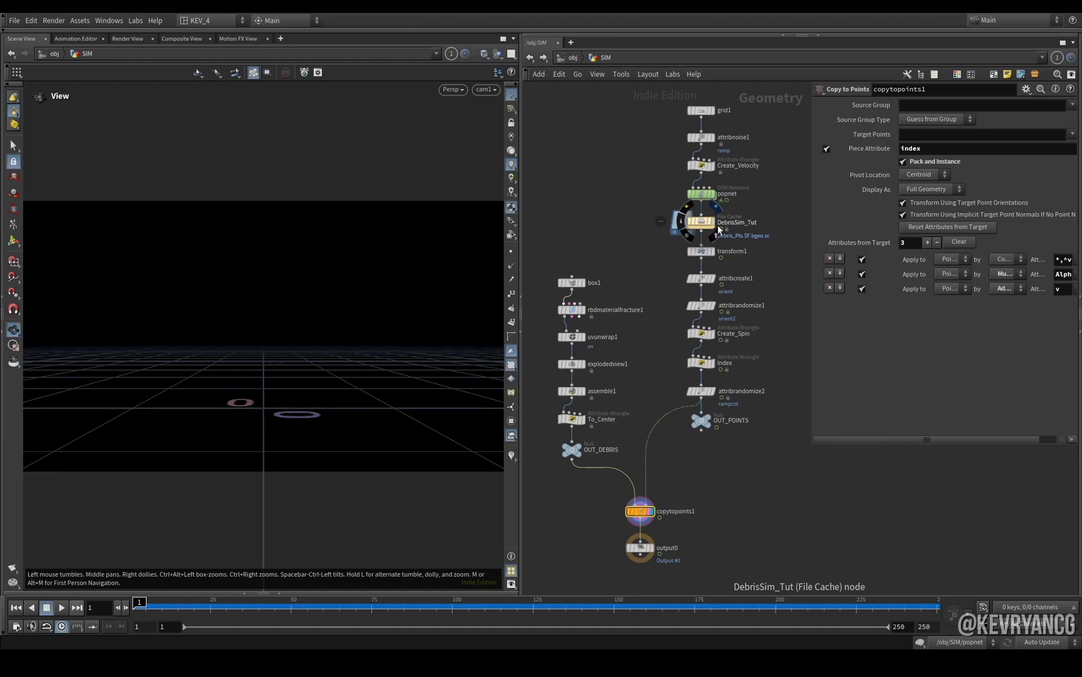
- Inspect the transform1 settings and the Create_Spin and Index wrangle code
left_click(701, 250)
left_click(63, 607)
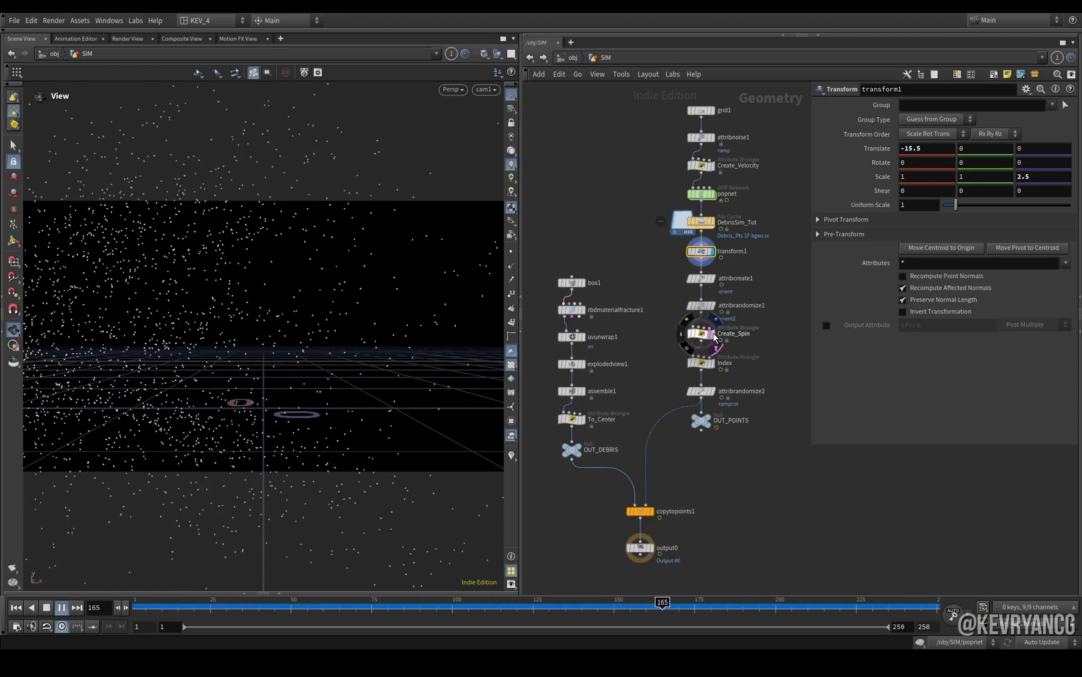
left_click(702, 336)
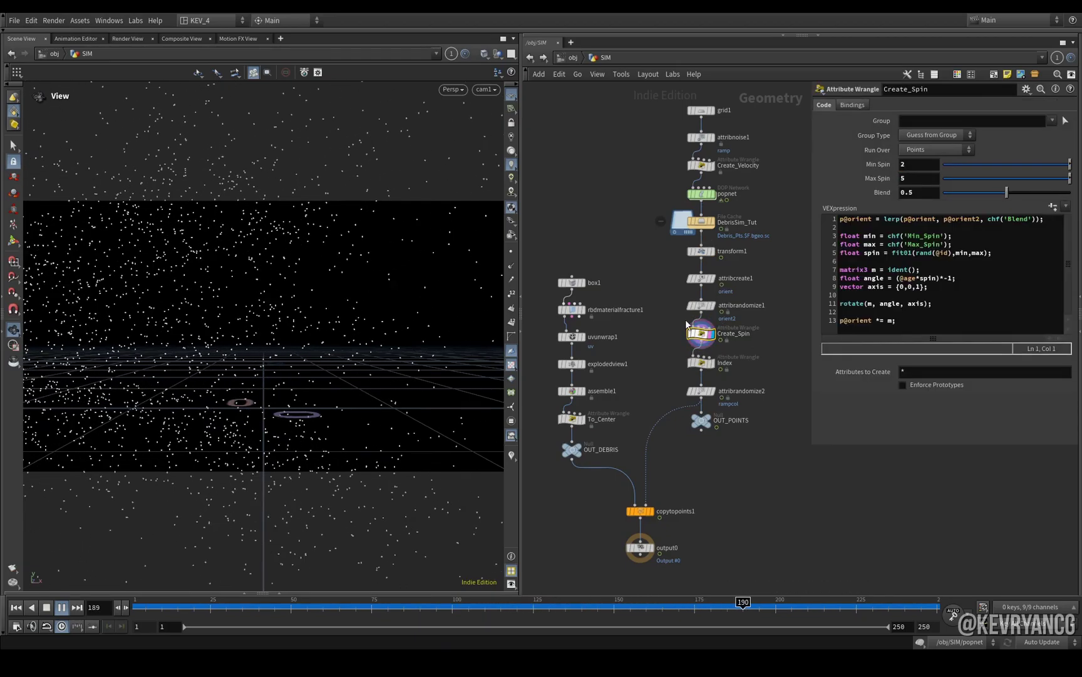
left_click(703, 365)
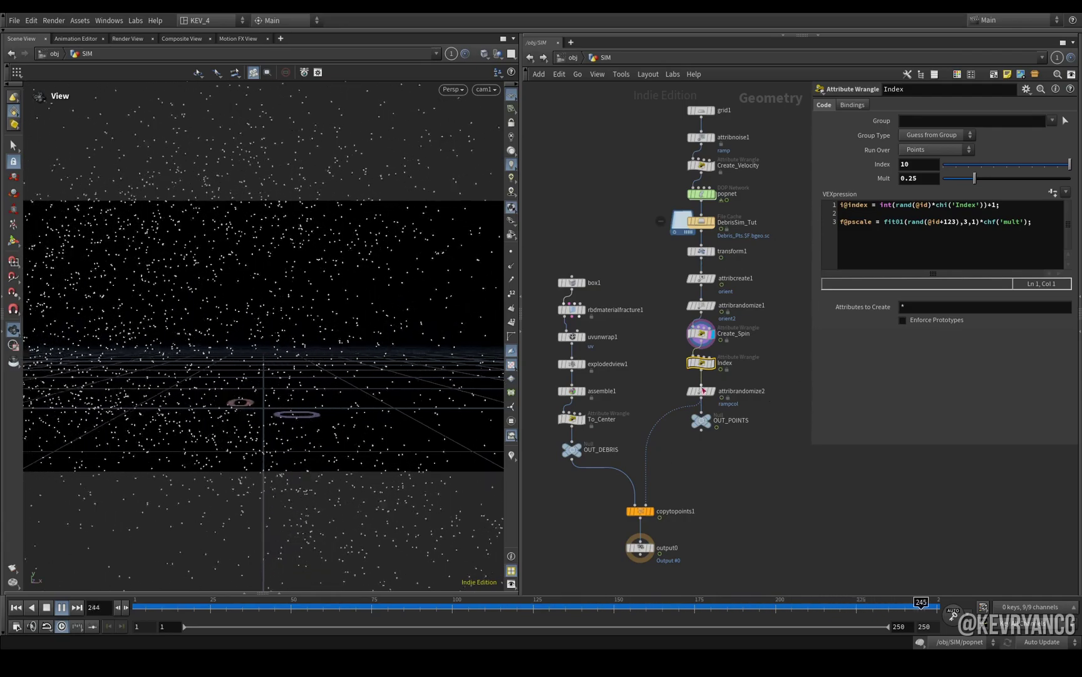
- Review box1, rbdmaterialfracture1 and uvunwrap1, then display and frame the exploded fractured pieces
left_click(639, 511)
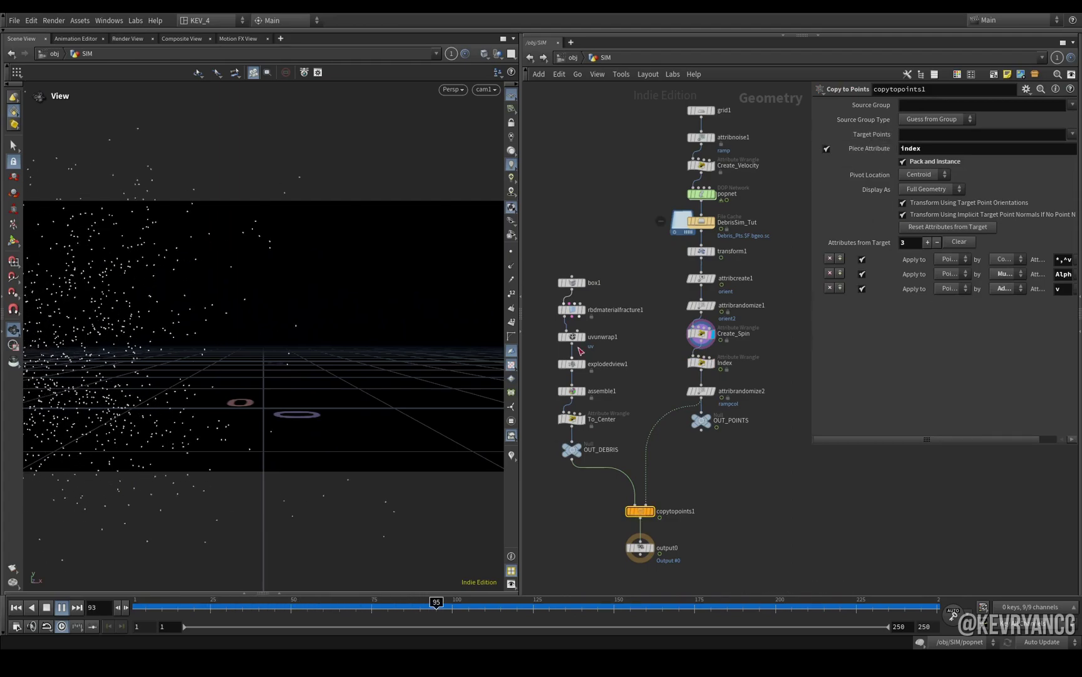
left_click(572, 282)
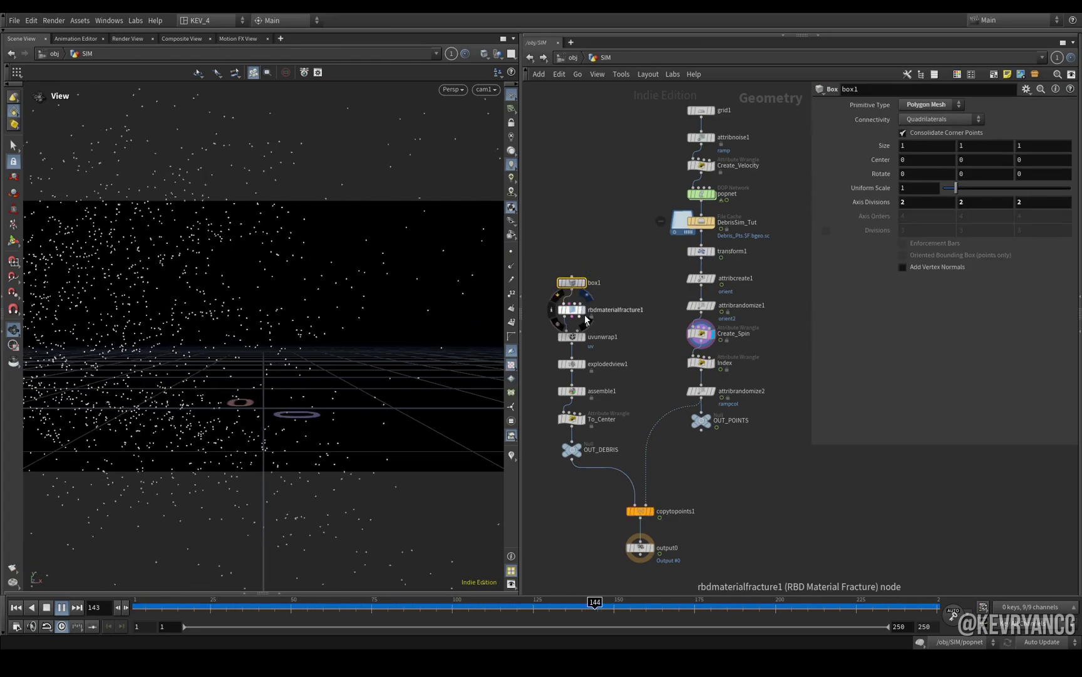
left_click(582, 317)
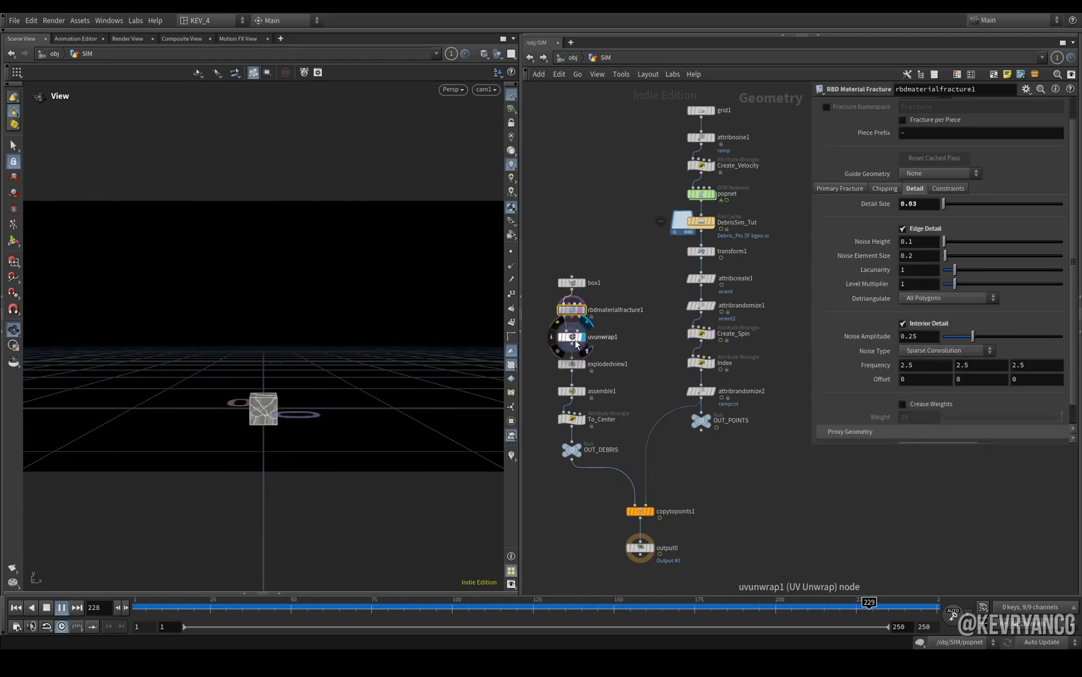
left_click(577, 339)
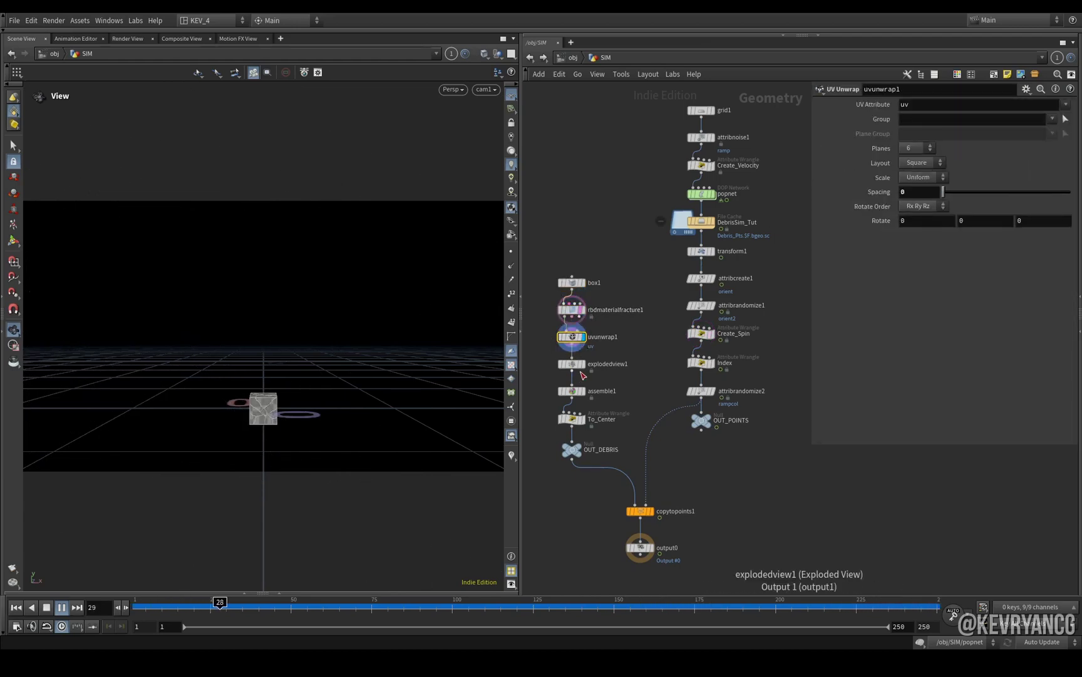
left_click(583, 364)
left_click(572, 364)
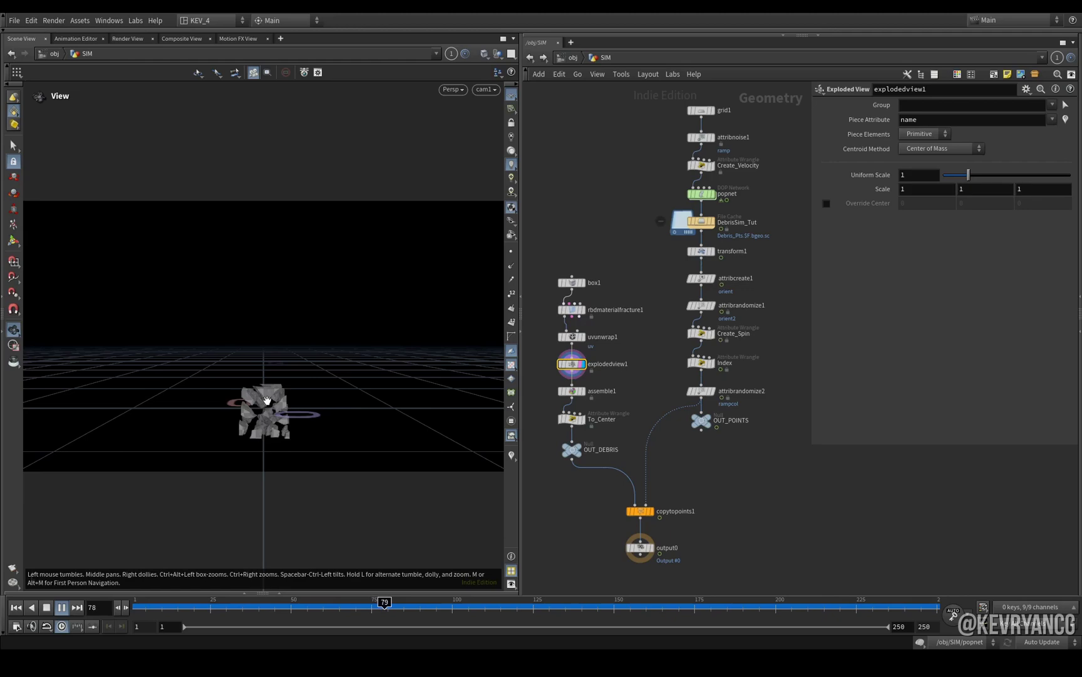
key("space+f")
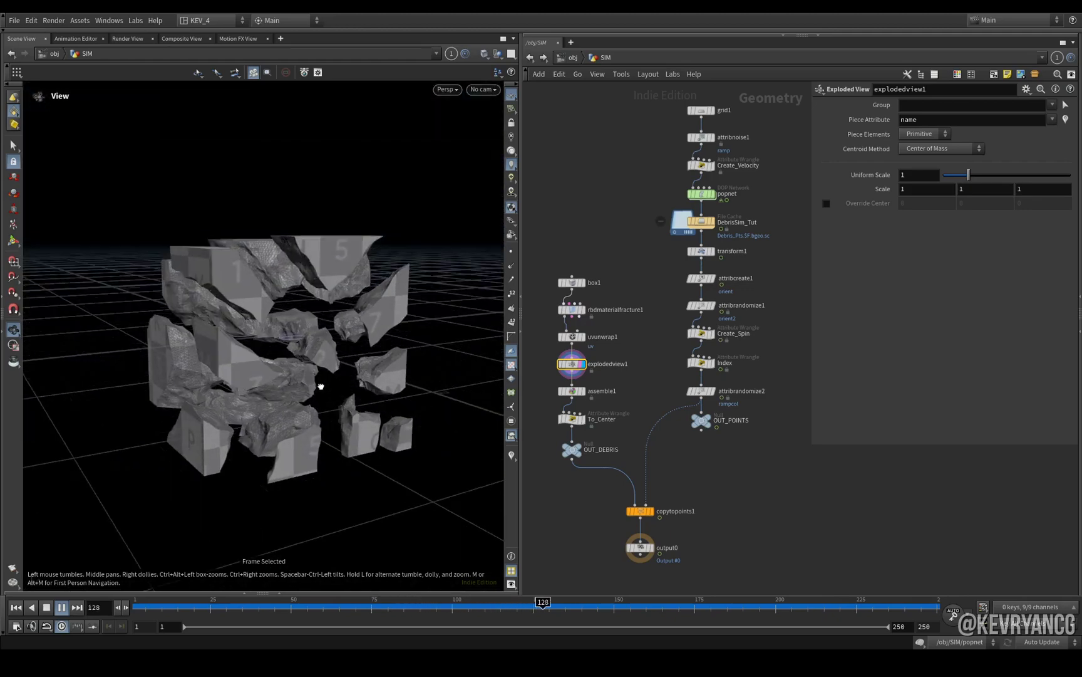
- Display assemble1, To_Center and finally copytopoints1, then play the debris simulation
left_click(583, 390)
left_click(572, 391)
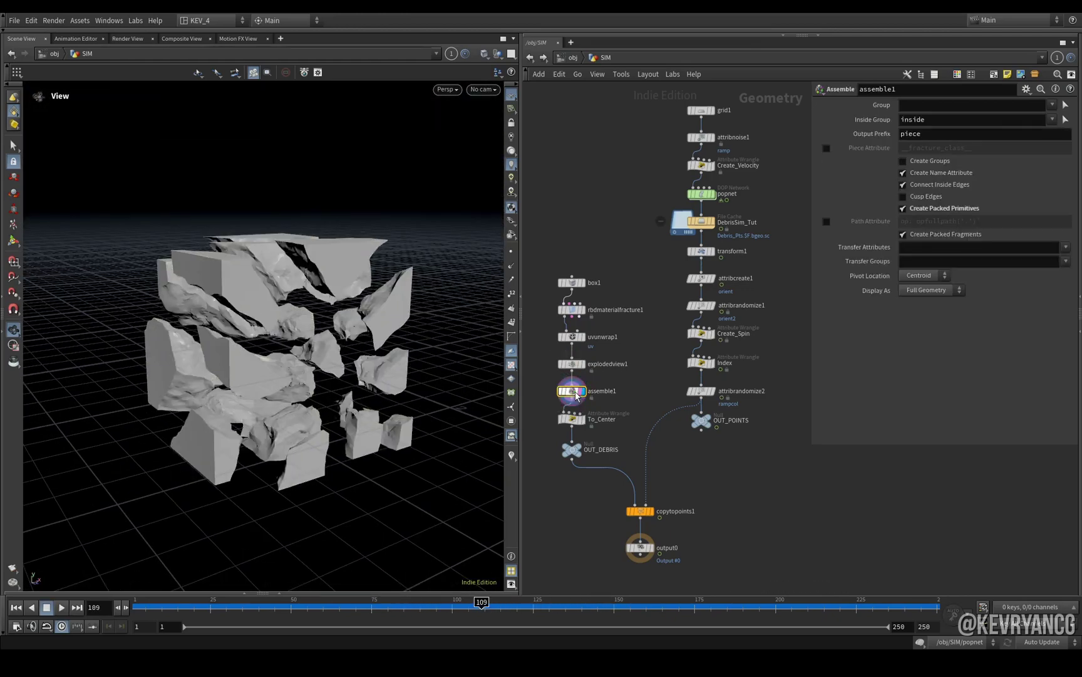
left_click(582, 421)
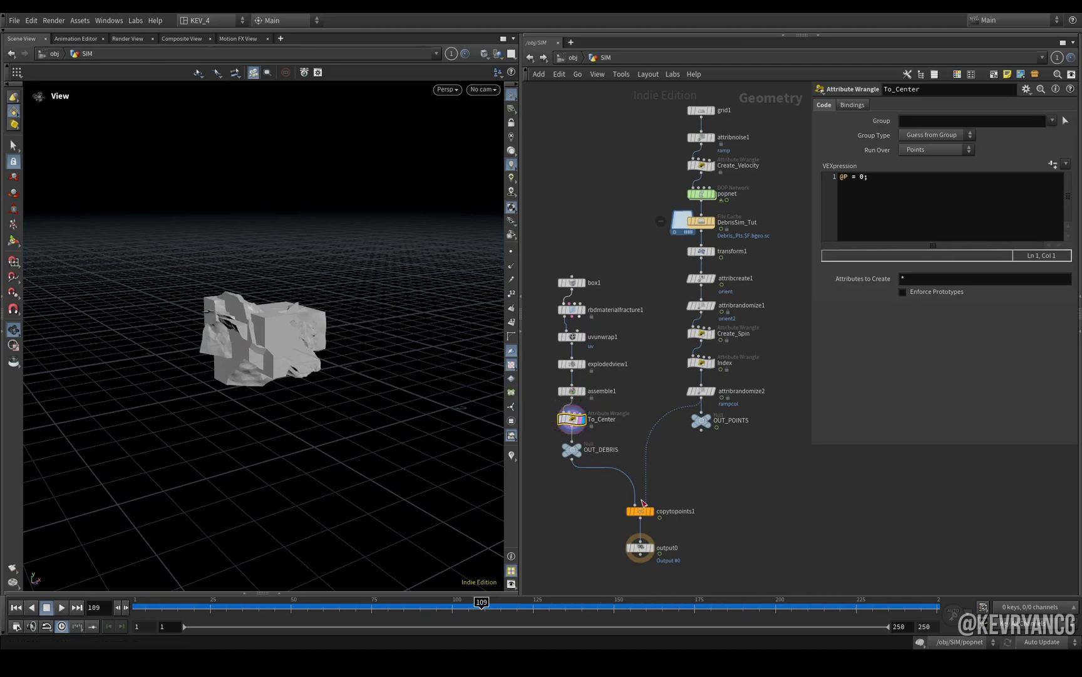
mouse_move(650, 514)
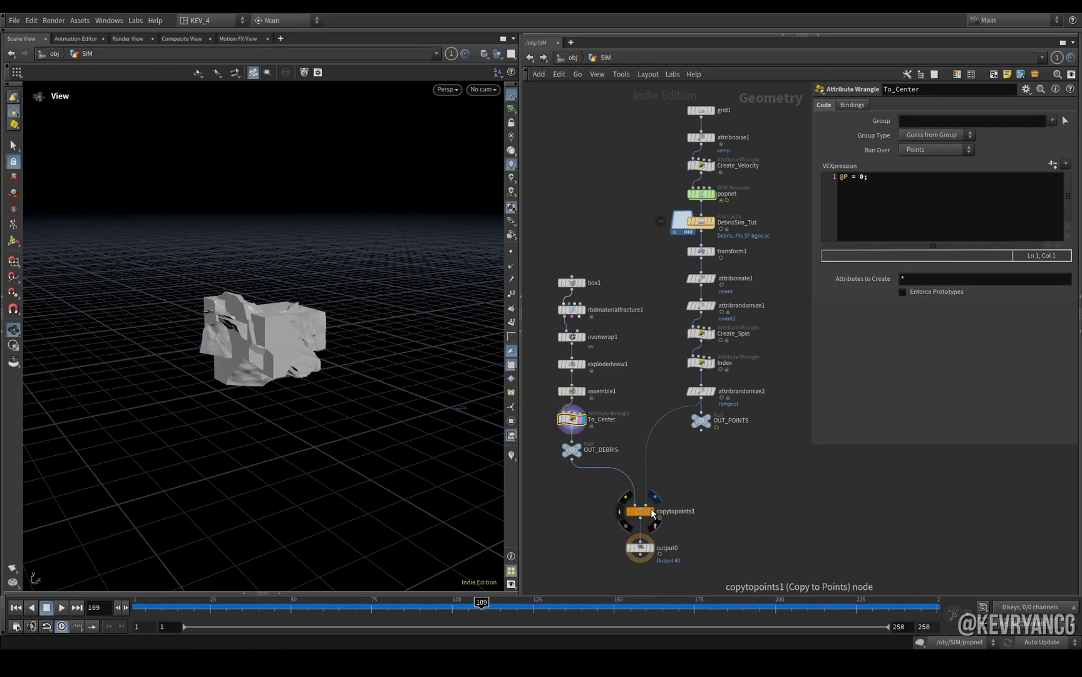
left_click(654, 513)
left_click(640, 511)
key("Up")
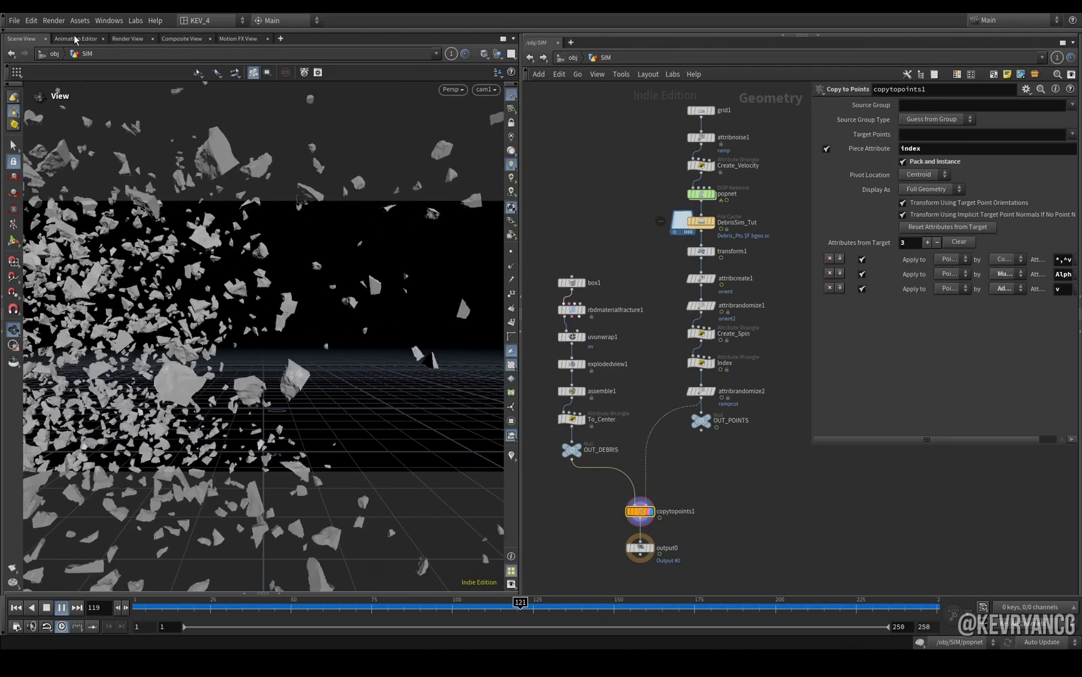
- Stop playback and add an instancer1 node in the /stage network
left_click(46, 607)
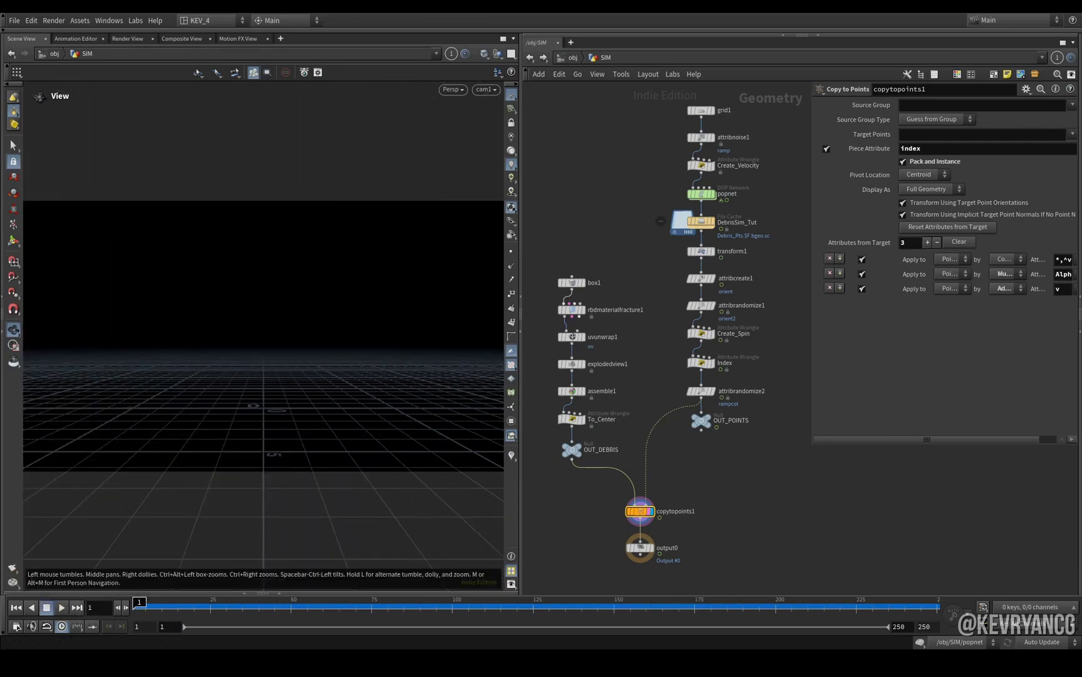
left_click(56, 54)
left_click(56, 53)
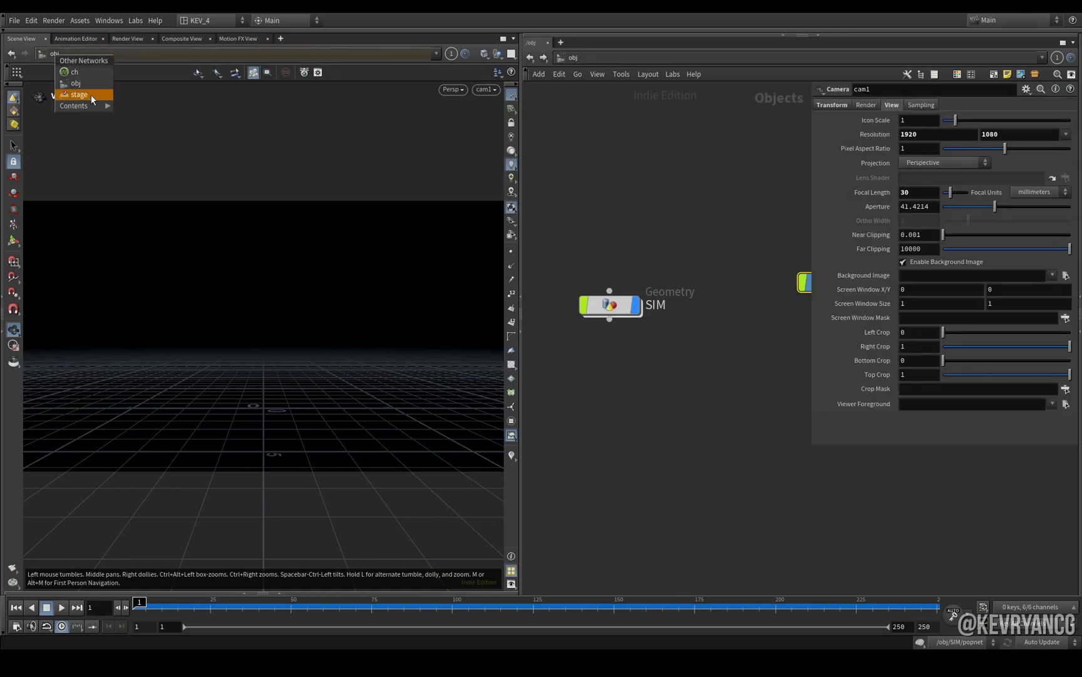
left_click(91, 97)
key("Tab")
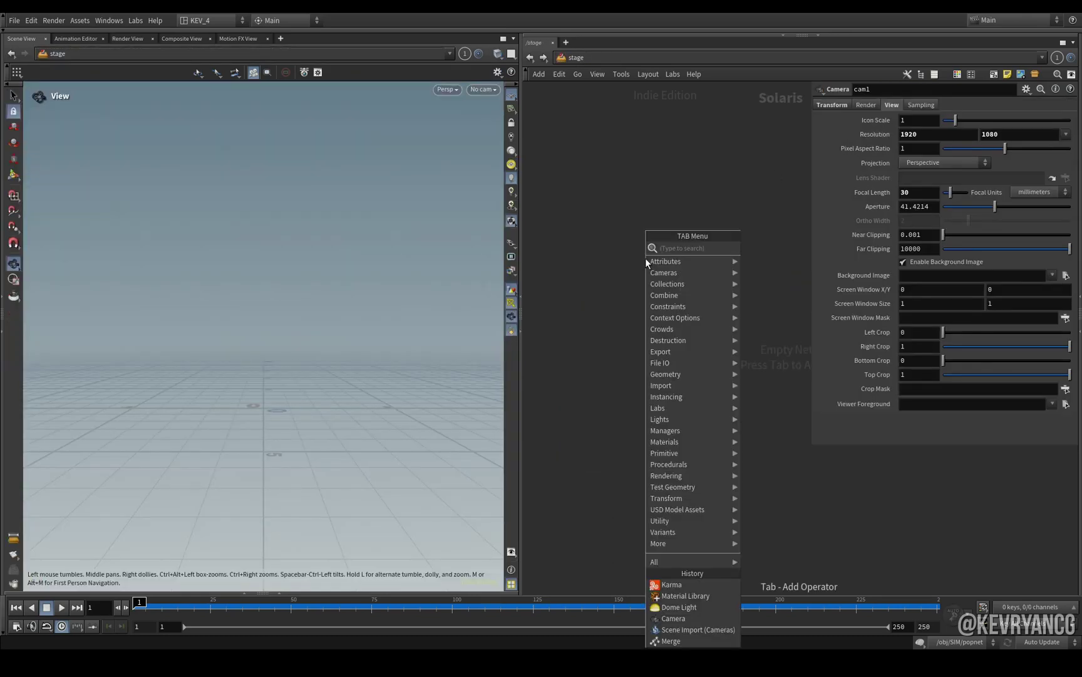
type("light")
key("Return")
left_click(646, 258)
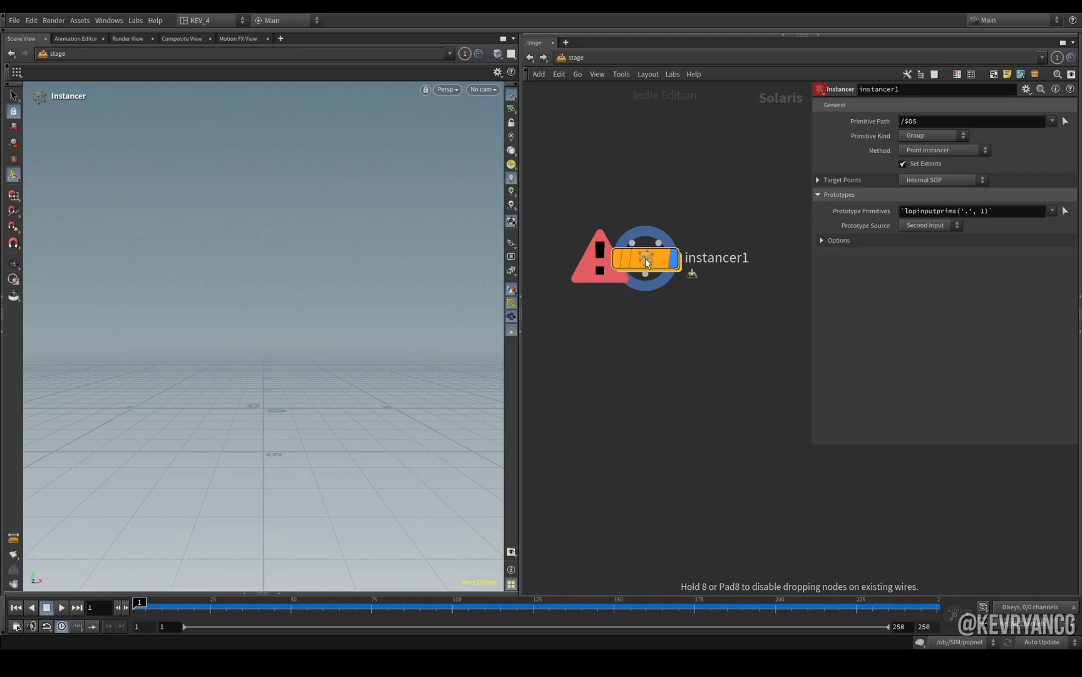
- Inside instancer1, add an Object Merge reading /obj/SIM/OUT_POINTS and scrub to check the points
double_click(645, 257)
key("Tab")
type("o")
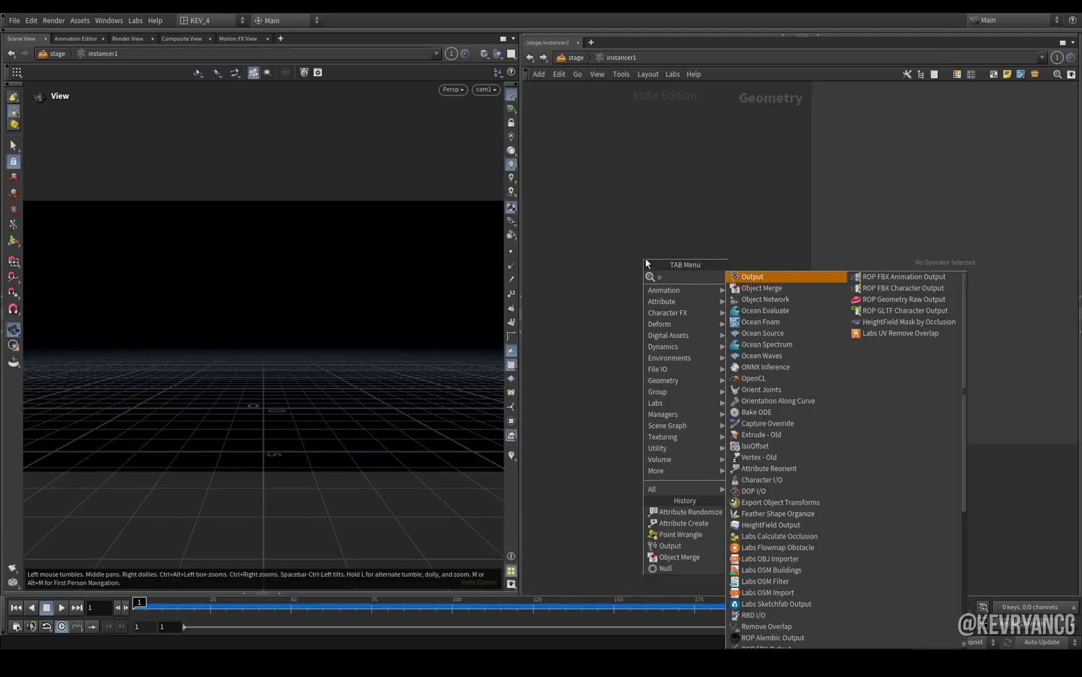
type("bject")
key("Return")
left_click(645, 258)
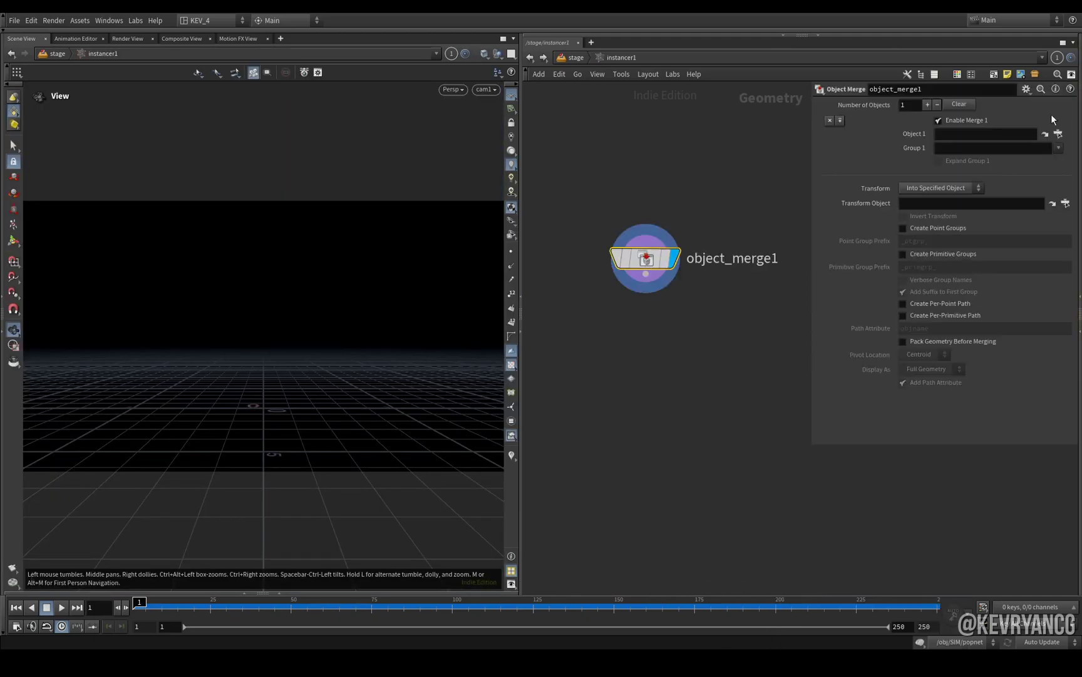
left_click(1058, 134)
left_click(964, 73)
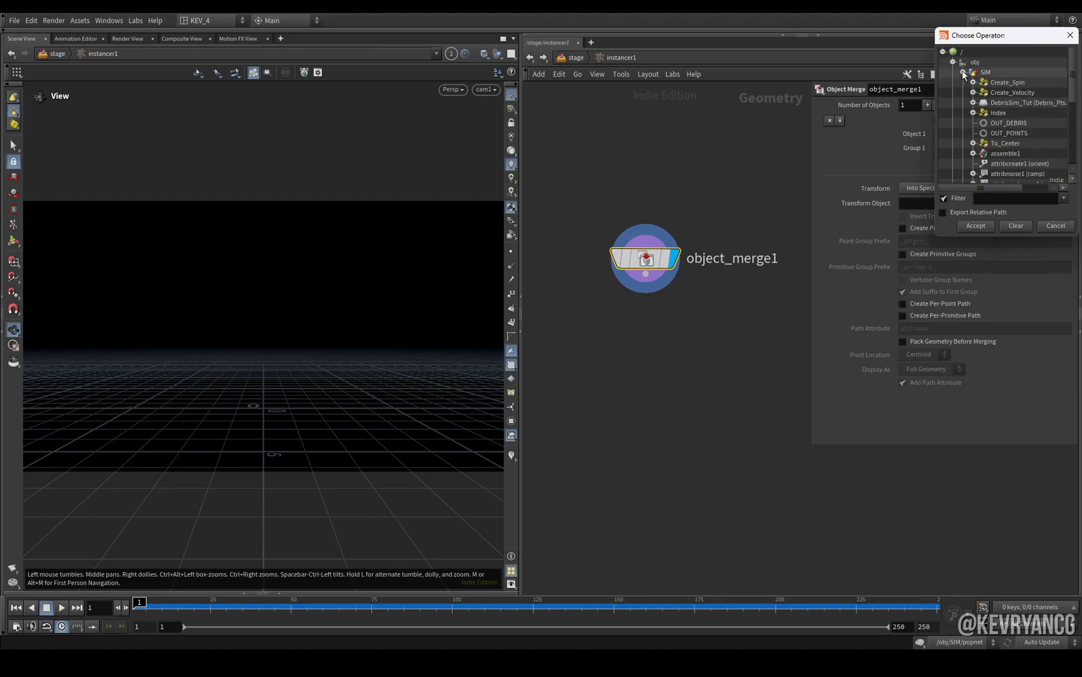
double_click(1009, 132)
left_click_drag(449, 606, 654, 607)
- Add a sopcreate1 node on the stage wired into instancer1's input
key("u")
key("Tab")
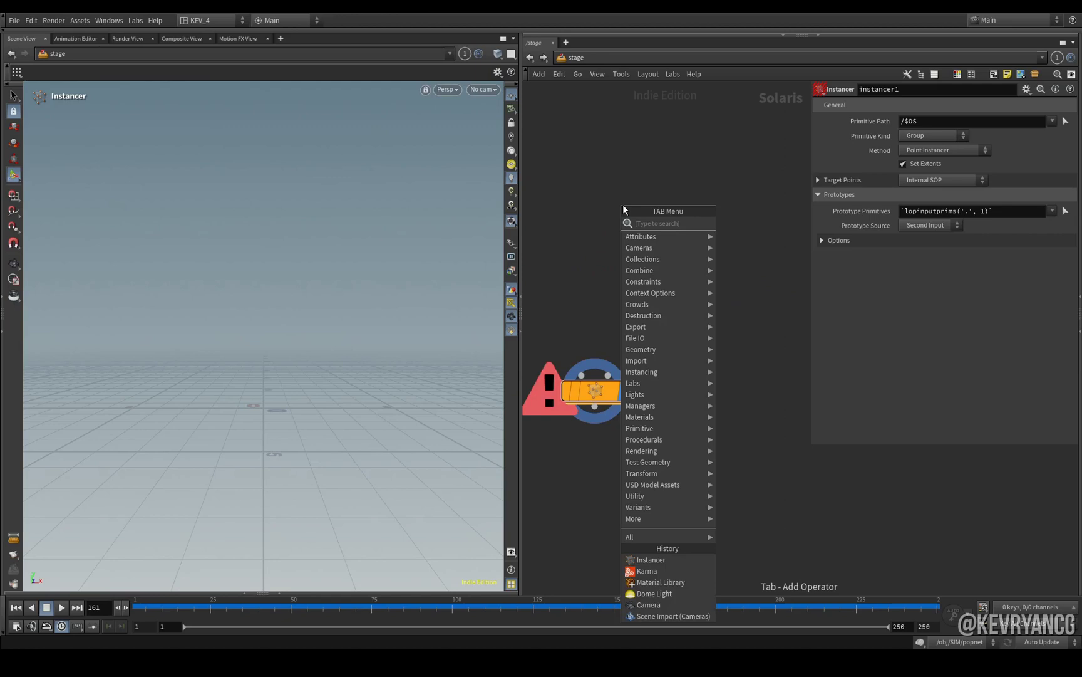
type("sopcr")
key("Return")
left_click(623, 205)
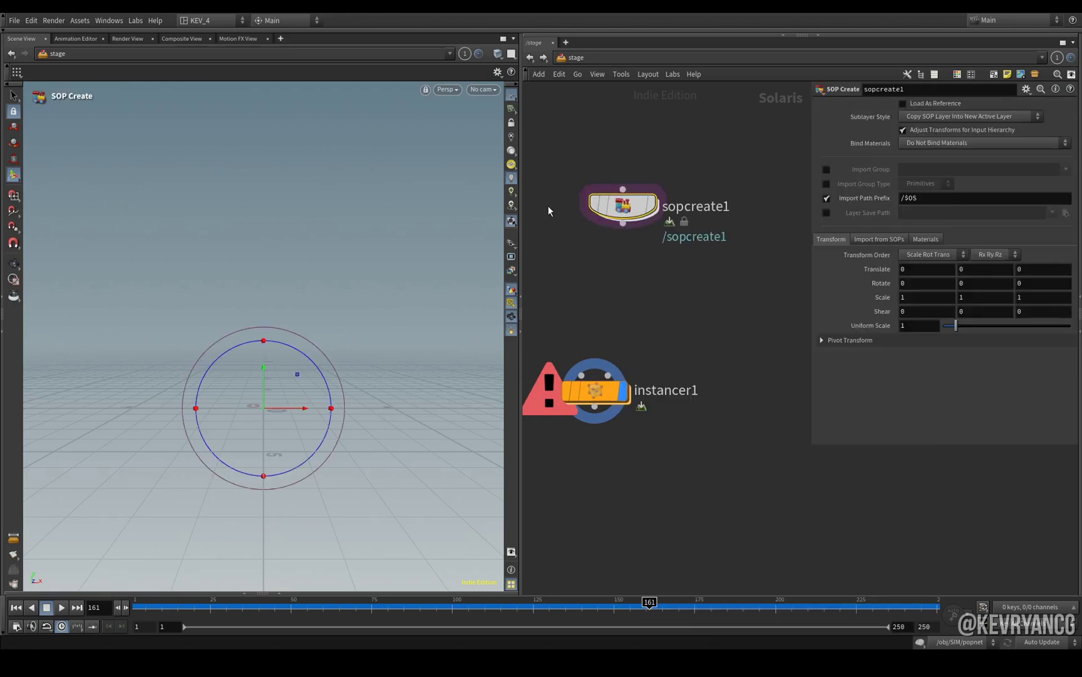
left_click_drag(623, 224, 607, 375)
key("l")
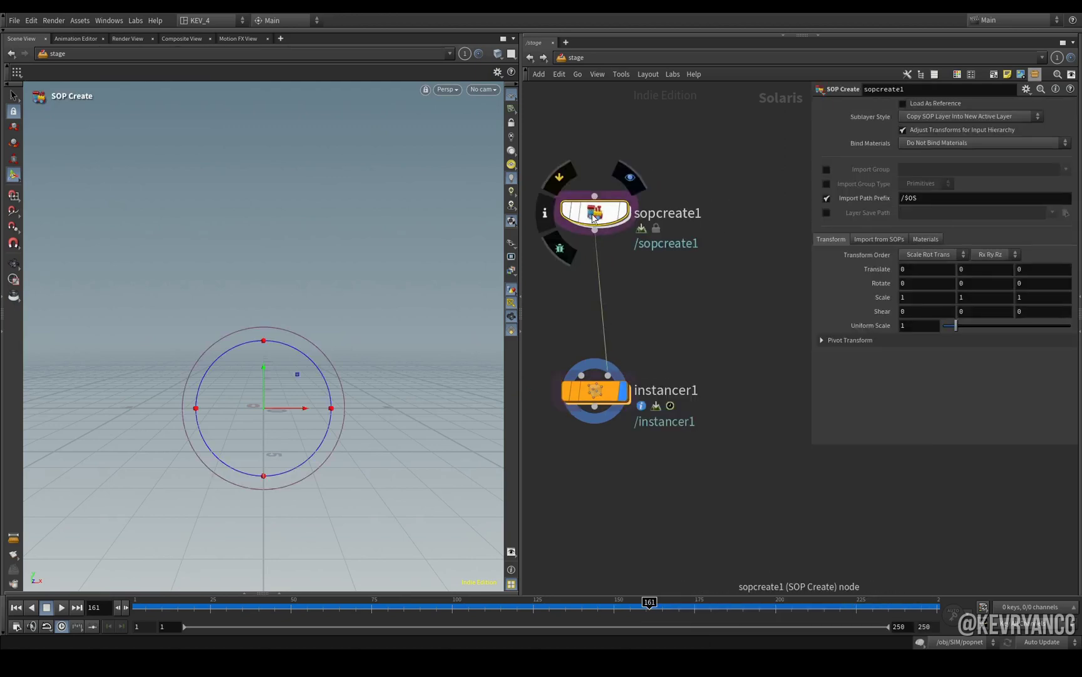
- Inside sopcreate1, add an Object Merge with Object 1 set to /obj/SIM/OUT_DEBRIS
double_click(595, 214)
key("Tab")
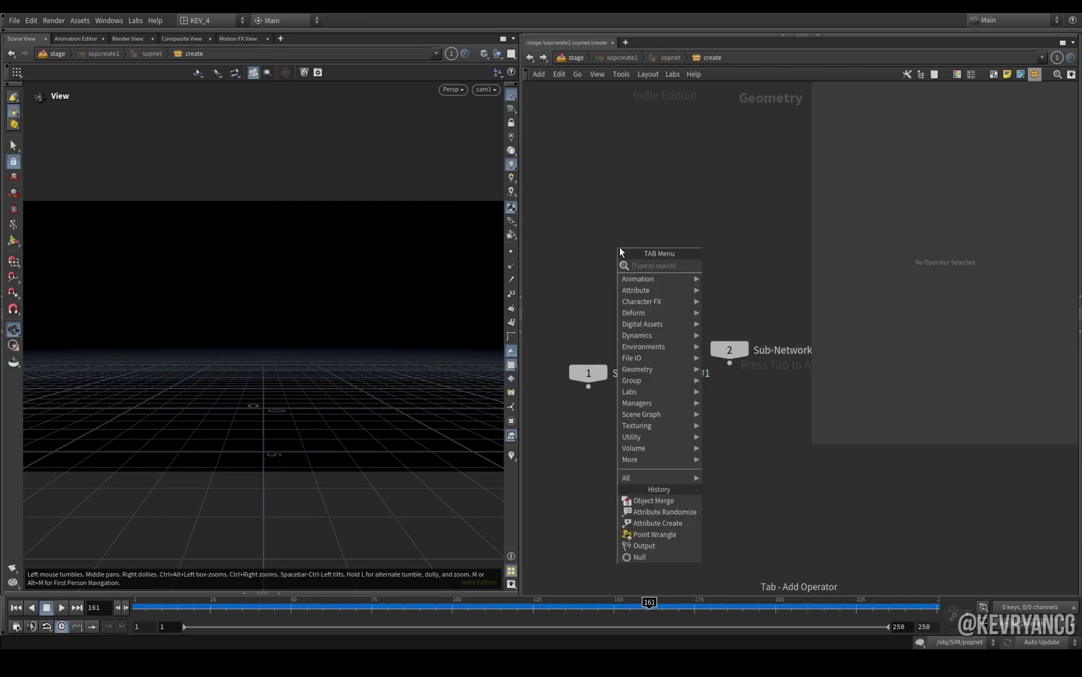
type("obj")
key("Return")
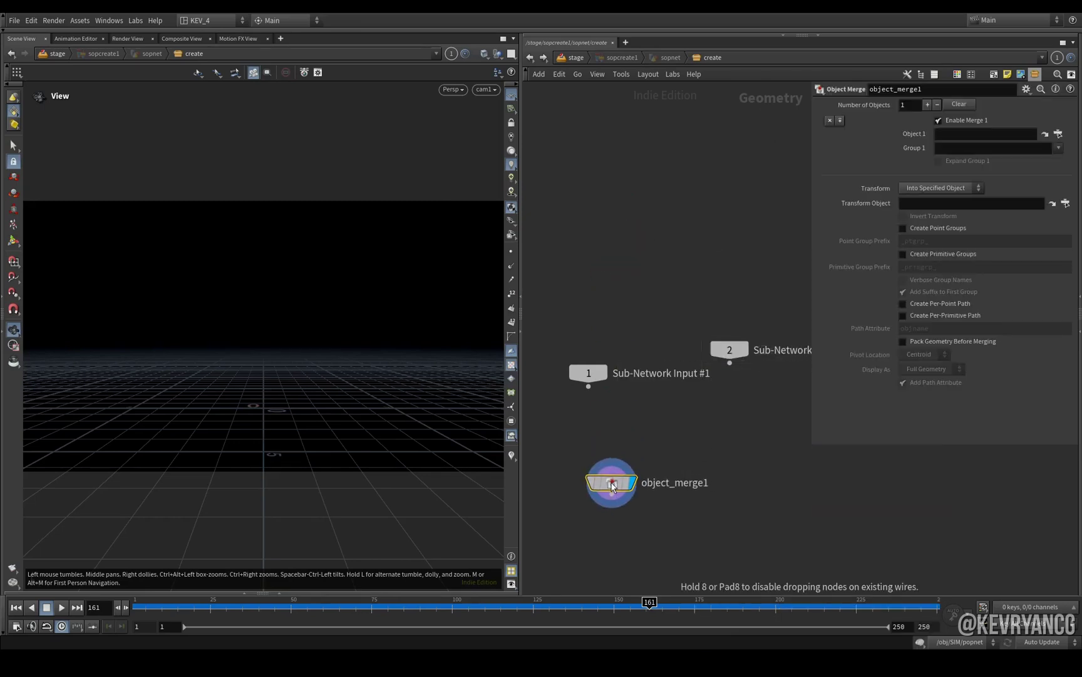
left_click(607, 469)
left_click(1045, 134)
left_click(1012, 114)
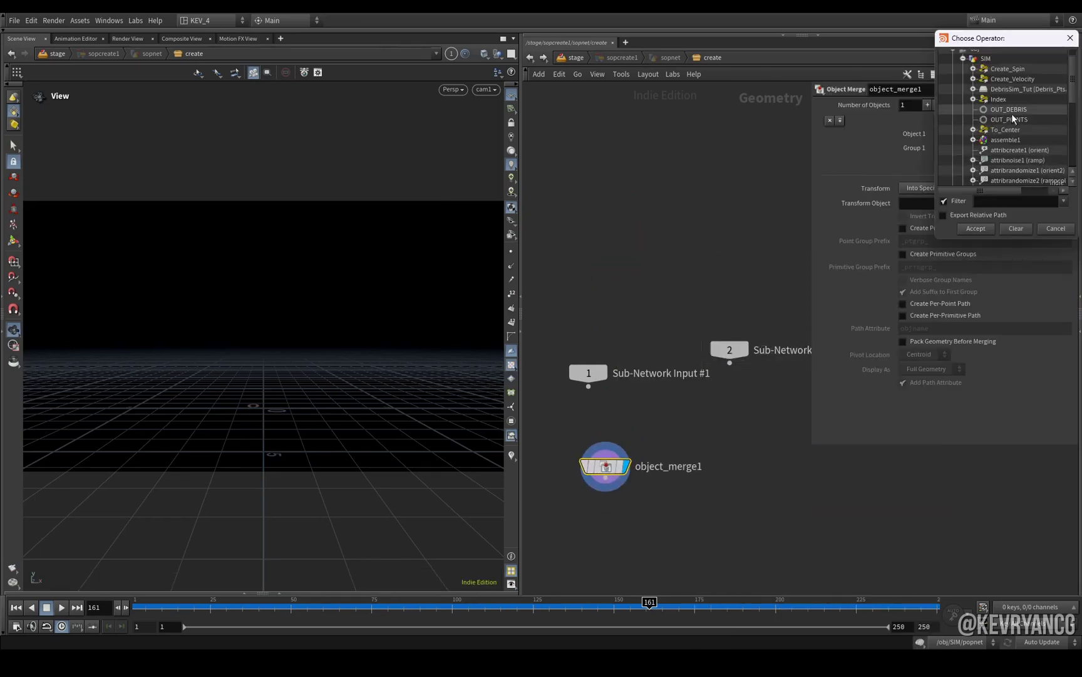
double_click(1012, 113)
- Frame the debris, return to /stage and scrub to watch the instanced debris
key("f")
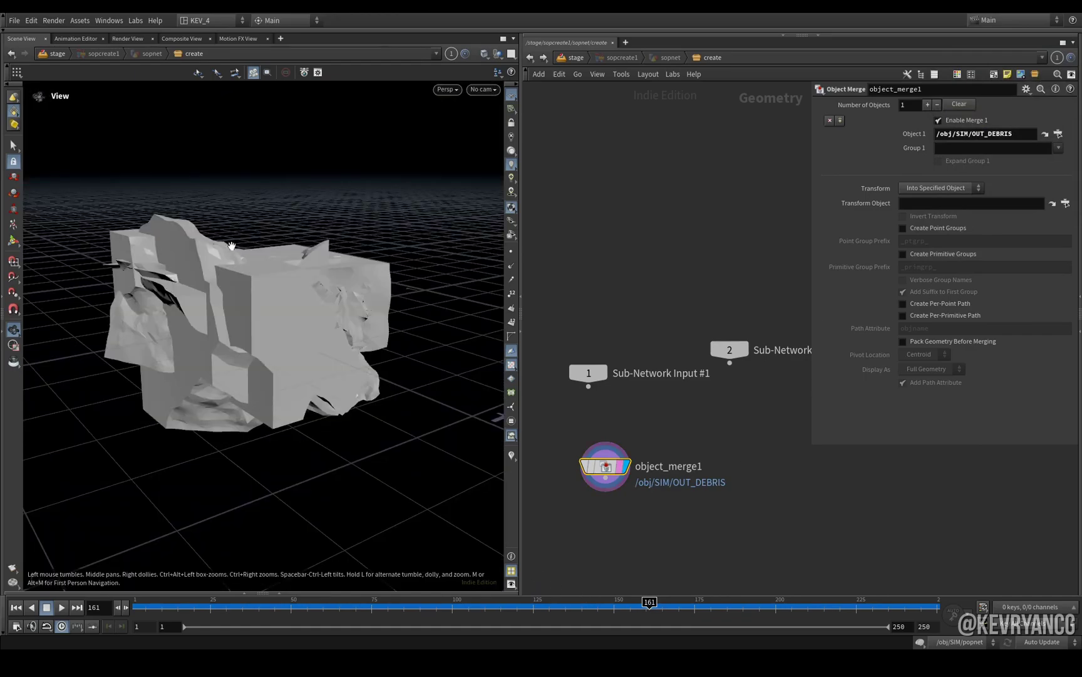
left_click(578, 58)
left_click_drag(650, 605, 465, 629)
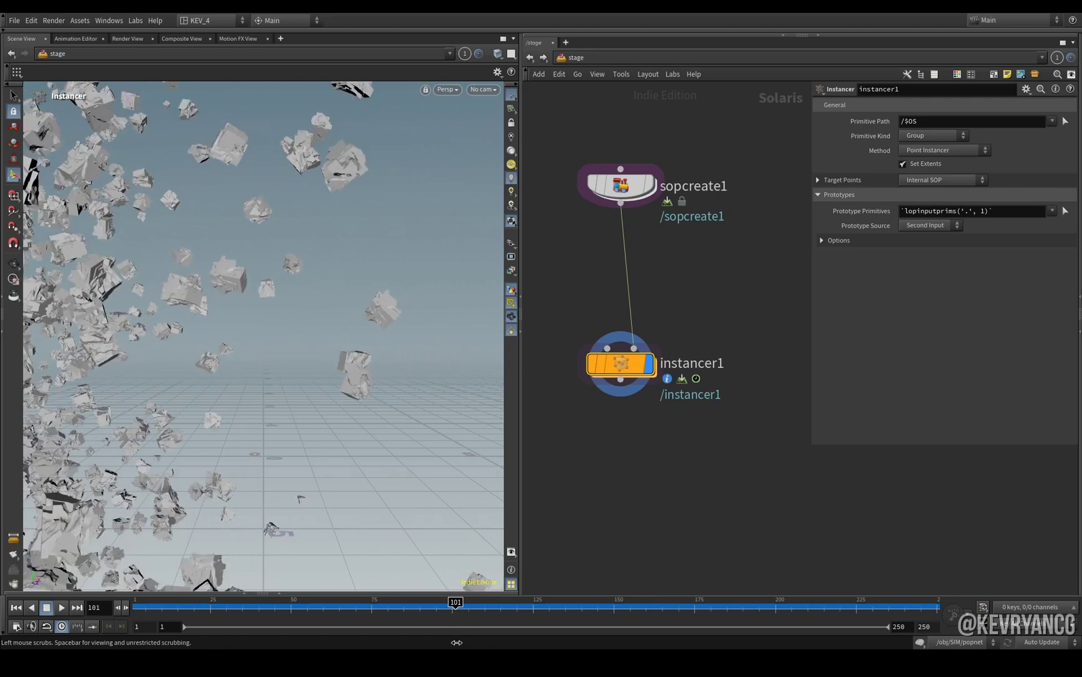
- Show the Scene Graph Tree below the viewport and select sopcreate1 to view its settings
left_click(244, 593)
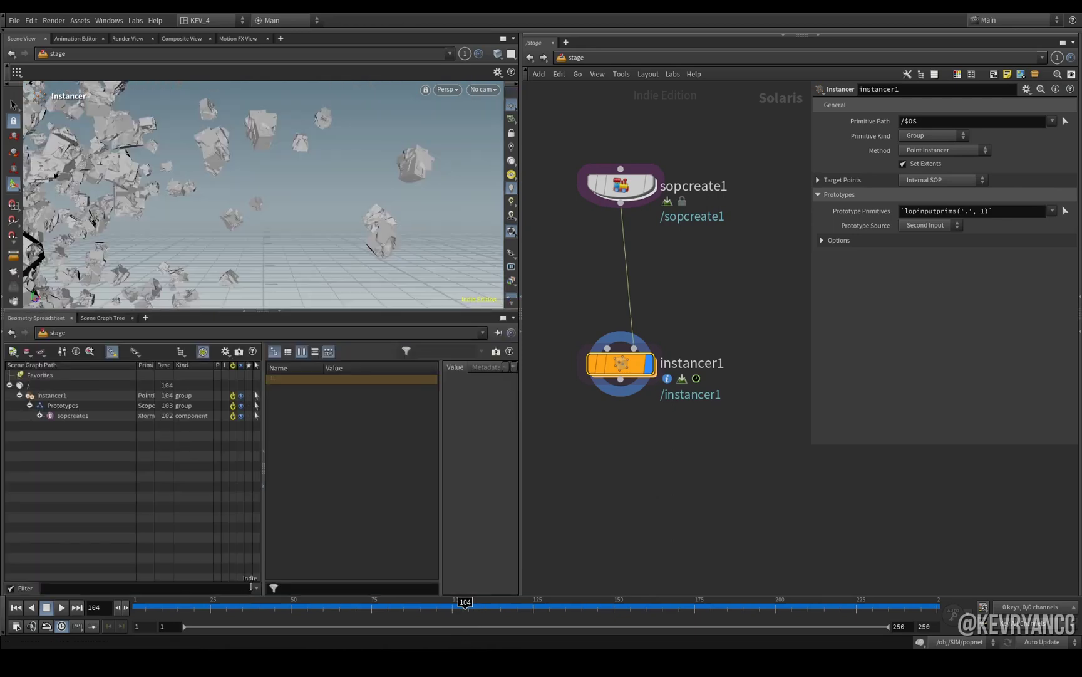
left_click(110, 319)
left_click(42, 320)
left_click(592, 189)
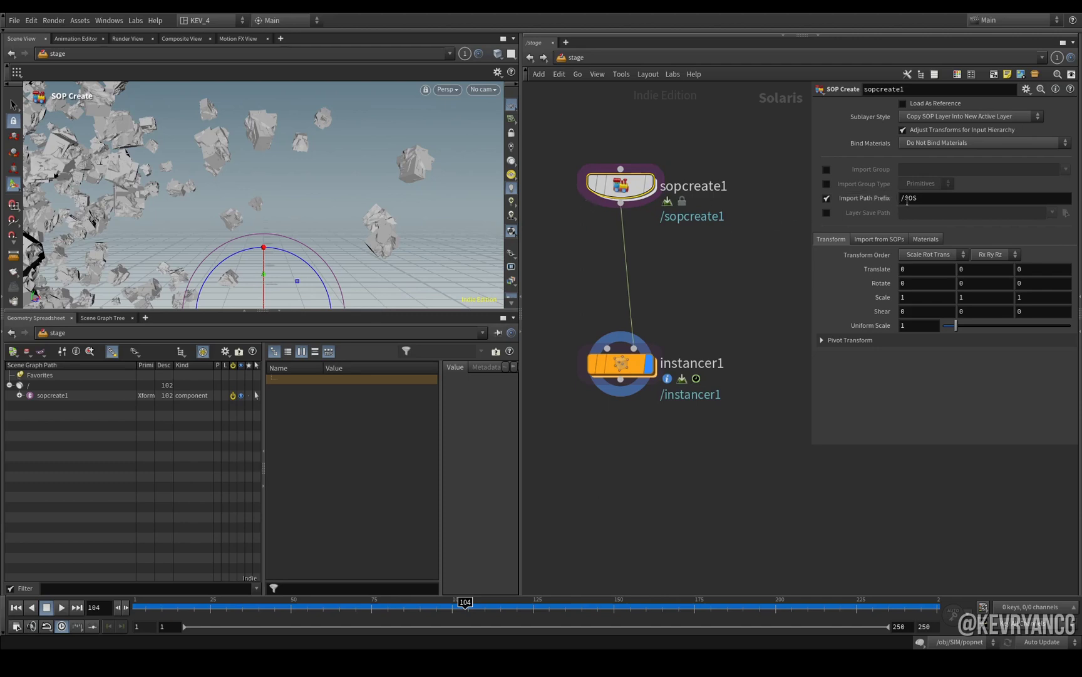
- Rename the sopcreate1 node to Debris
left_click_drag(920, 94, 806, 92)
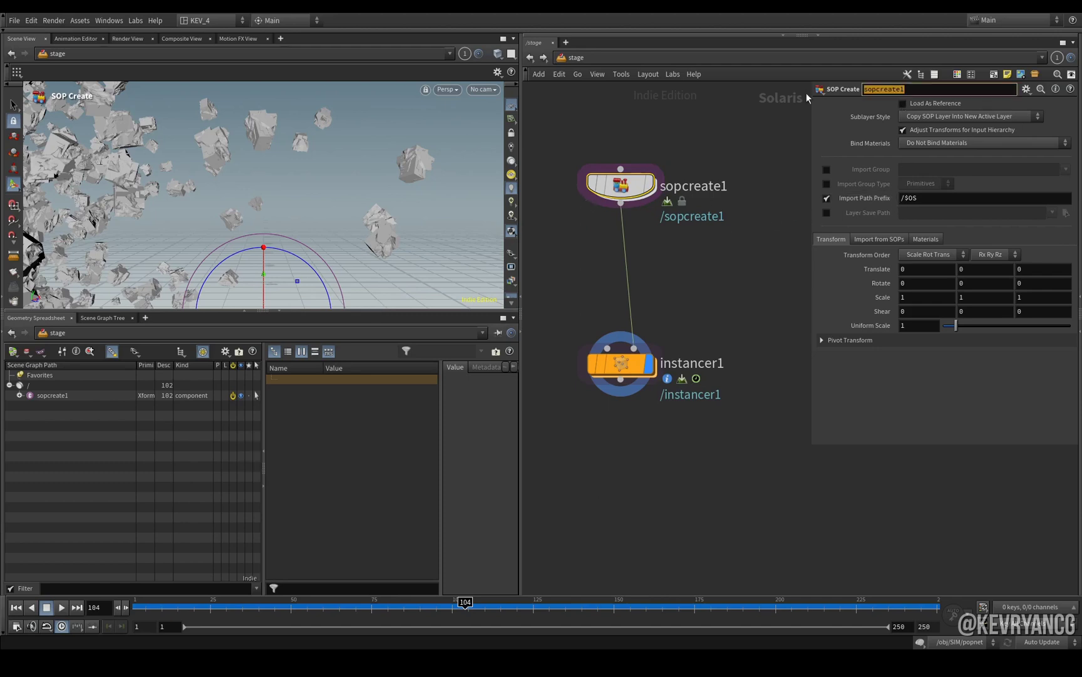
type("Debris")
key("Return")
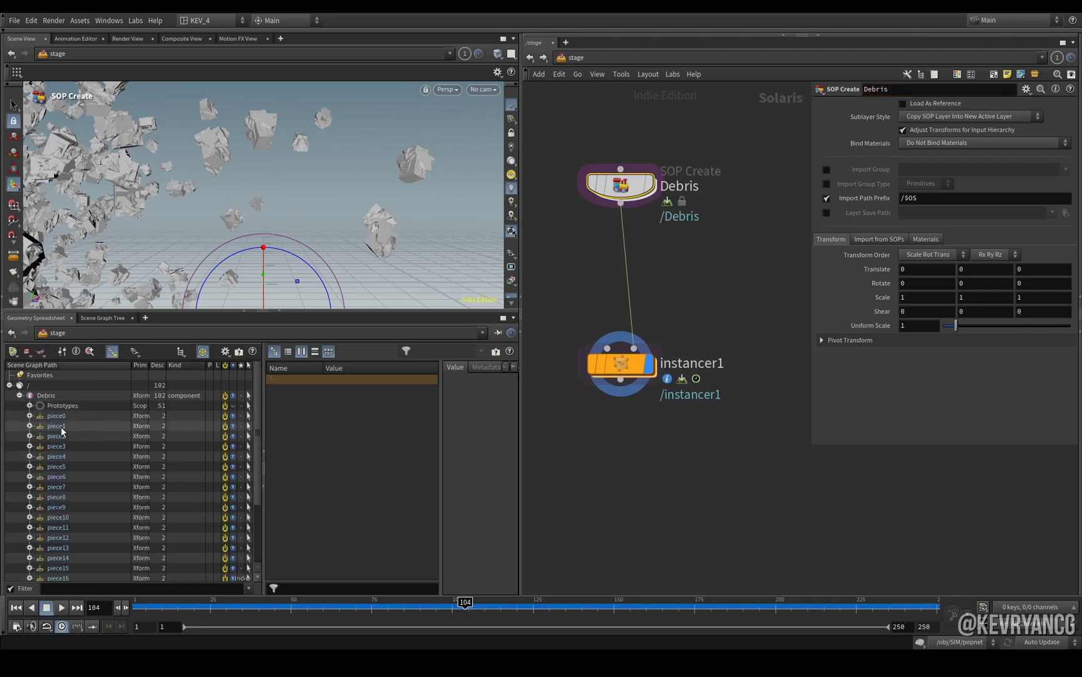
- Change the Import Path Prefix from $OS to Debris
scroll(94, 433, "down", 2)
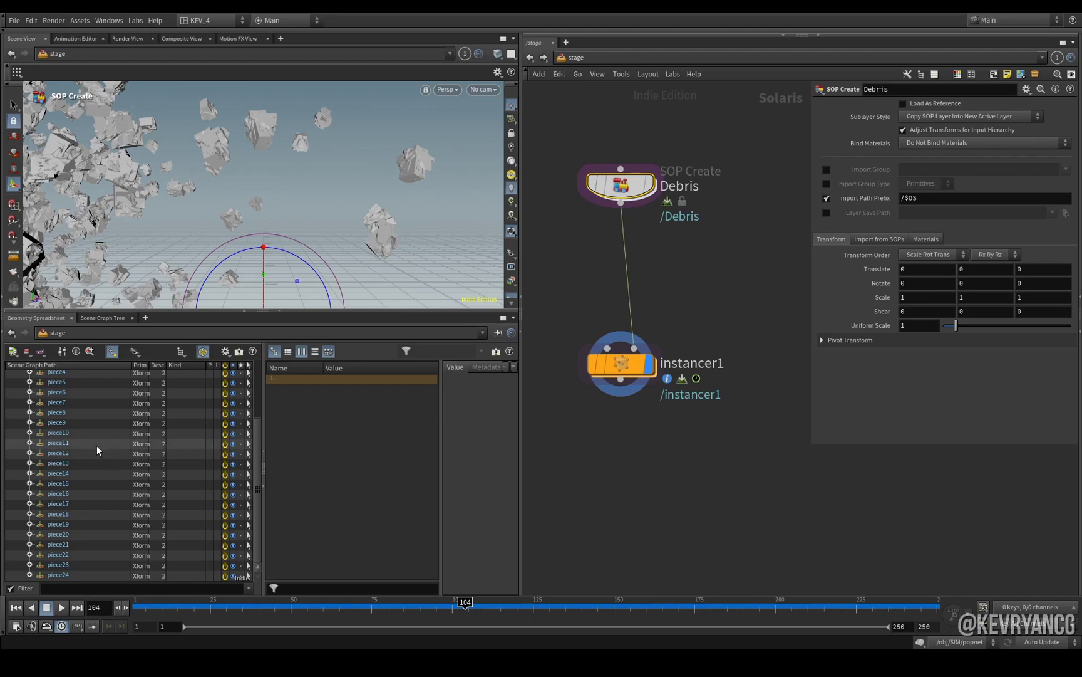
scroll(97, 460, "down", 2)
scroll(97, 451, "down", 4)
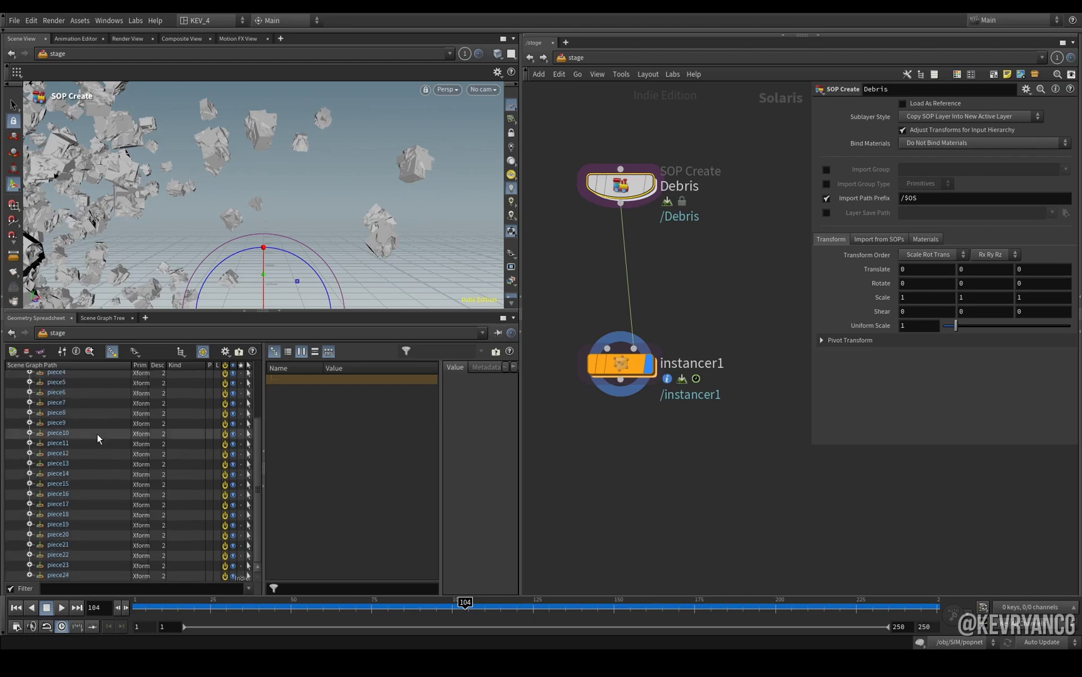
scroll(85, 573, "up", 8)
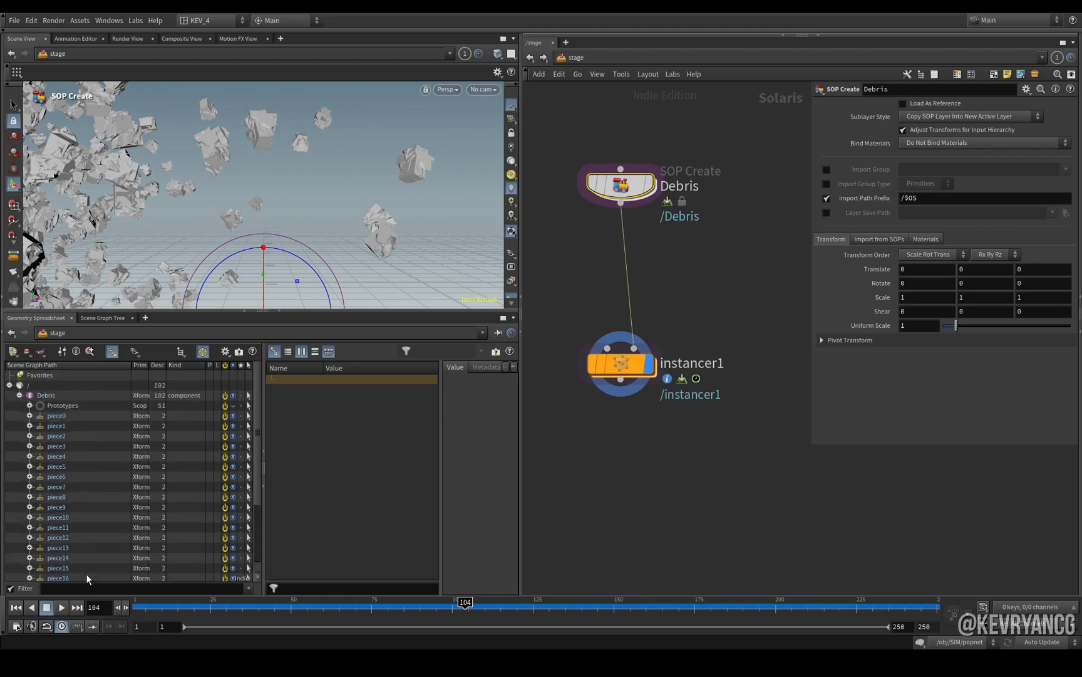
scroll(80, 428, "down", 2)
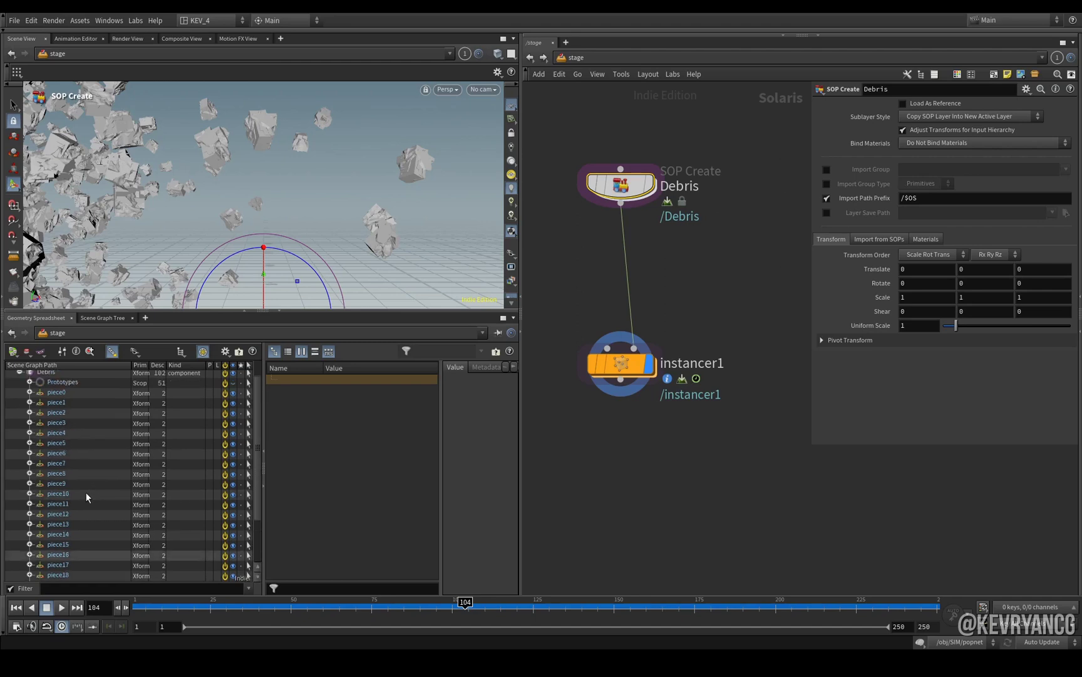
scroll(86, 492, "up", 2)
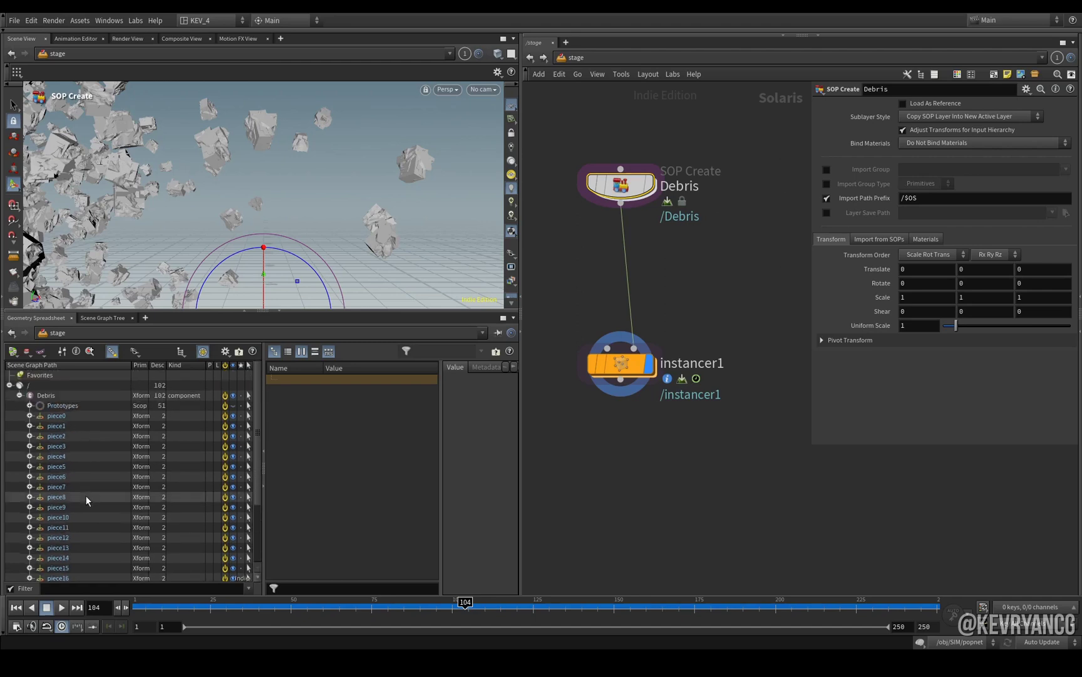
double_click(906, 200)
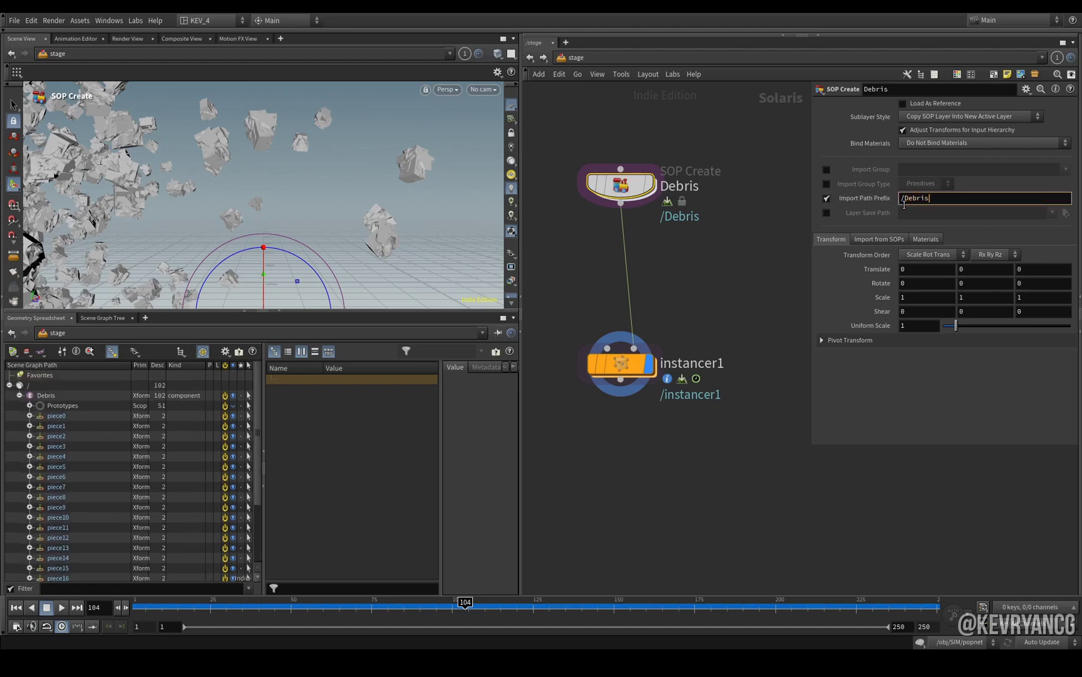
type("Debris")
key("Return")
- Insert a collection1 node between Debris and instancer1 with collection name debrispieces
key("Tab")
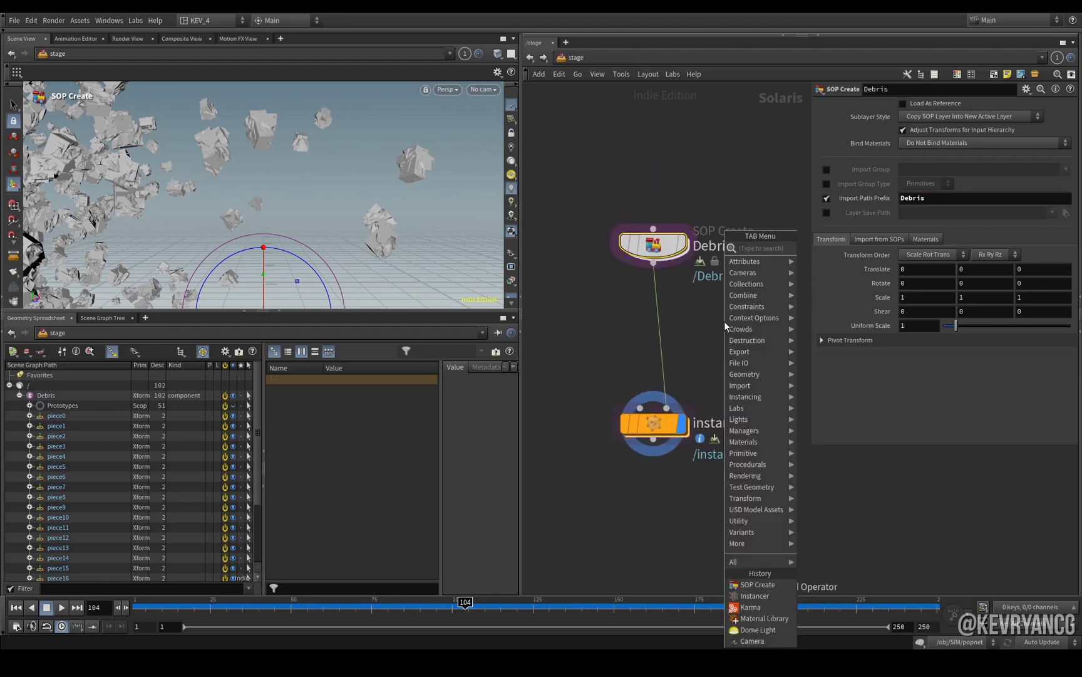
type("co")
key("Return")
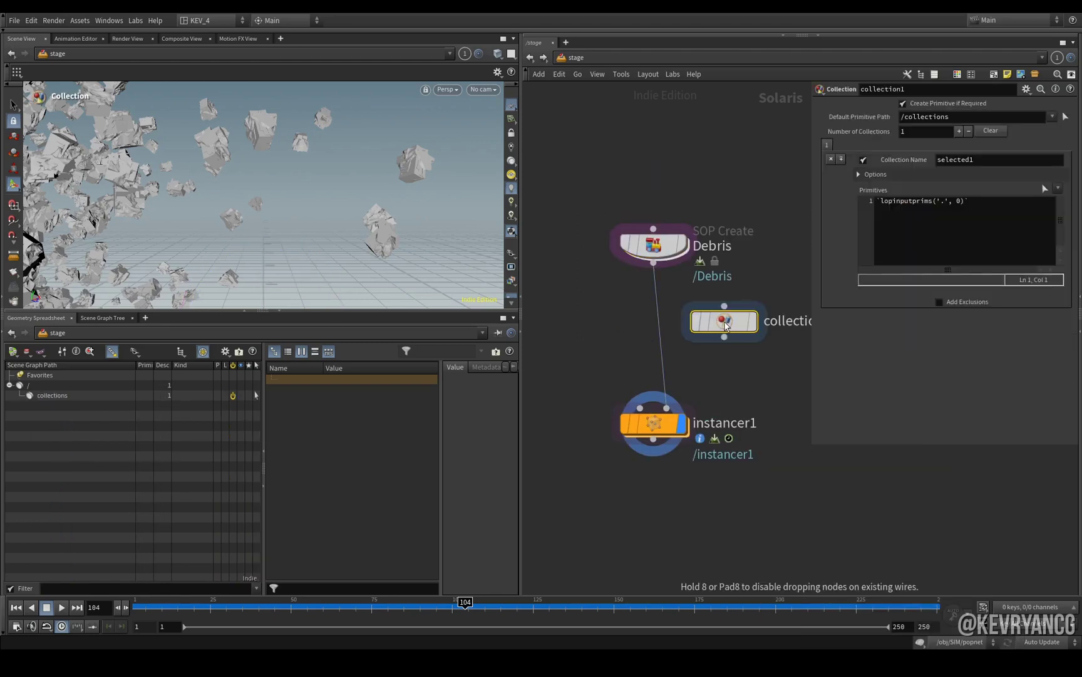
left_click(673, 339)
left_click(999, 160)
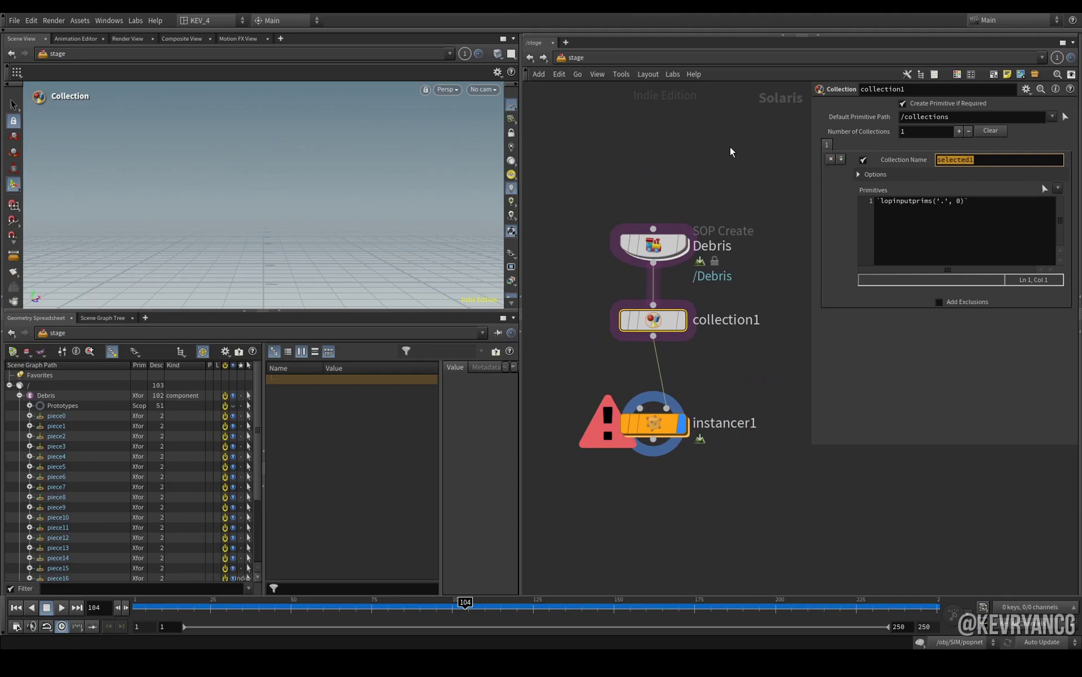
type("debrispieces")
key("Tab")
- Fill the collection's Primitives with /Debris/* by dragging the Debris prim from the tree
key("BackSpace")
double_click(777, 437)
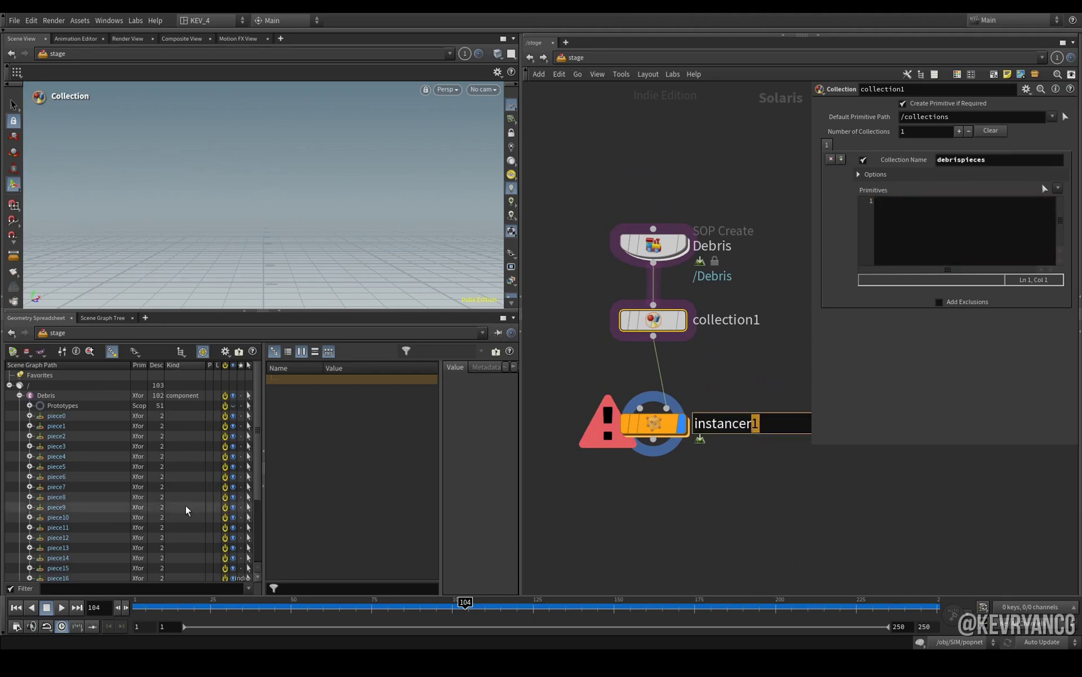
left_click_drag(61, 395, 61, 408)
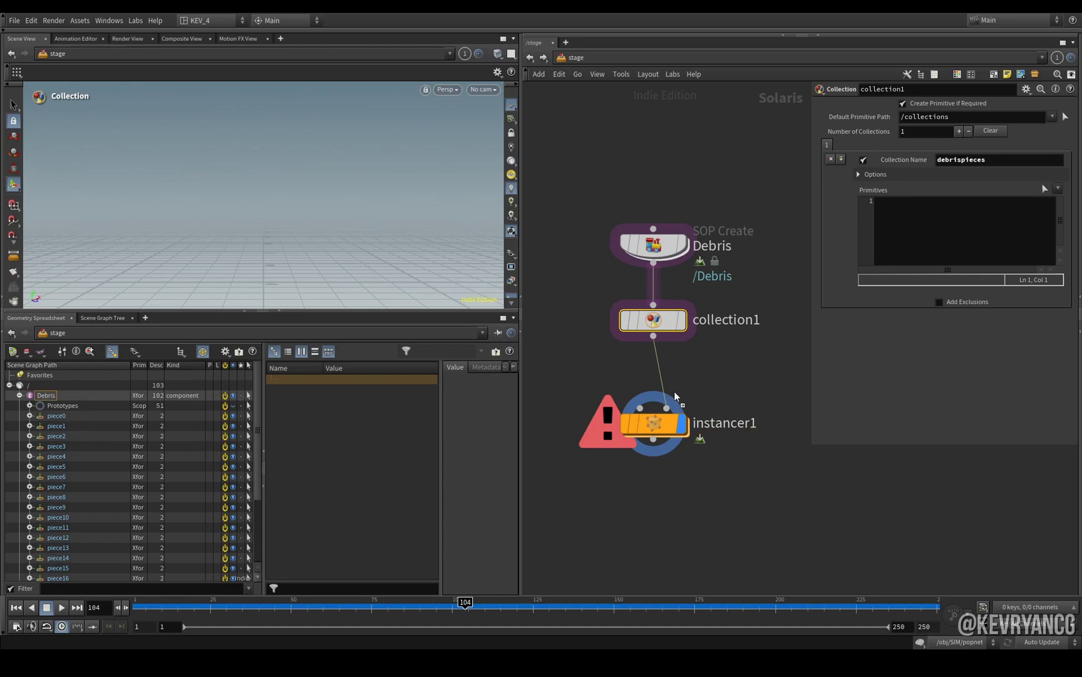
left_click_drag(675, 396, 913, 217)
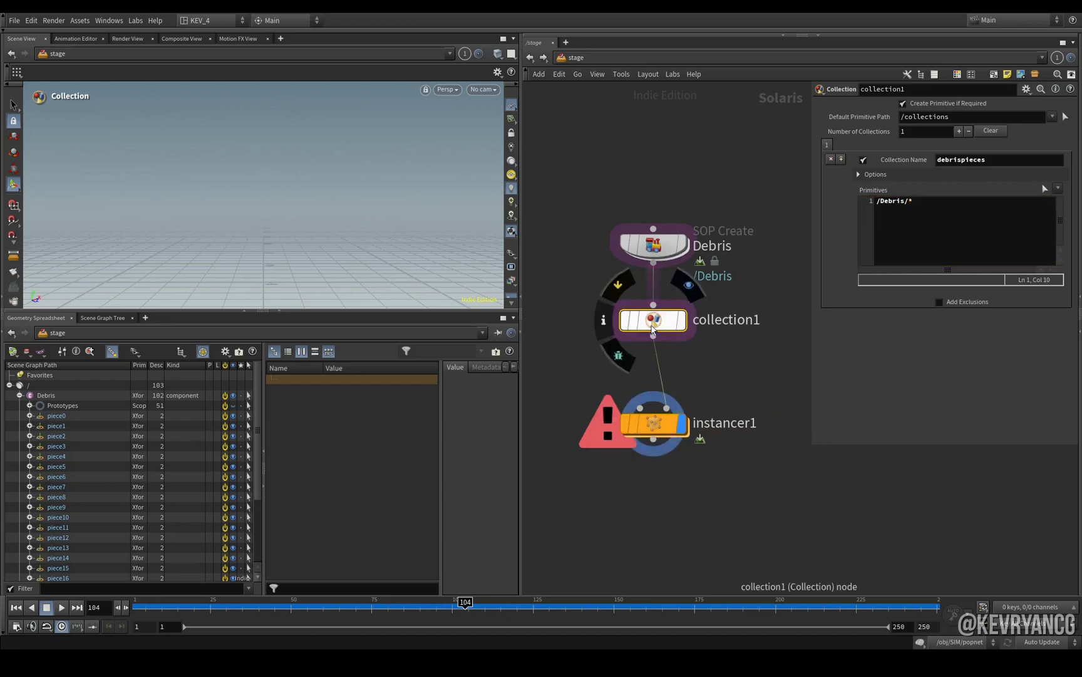
mouse_move(638, 323)
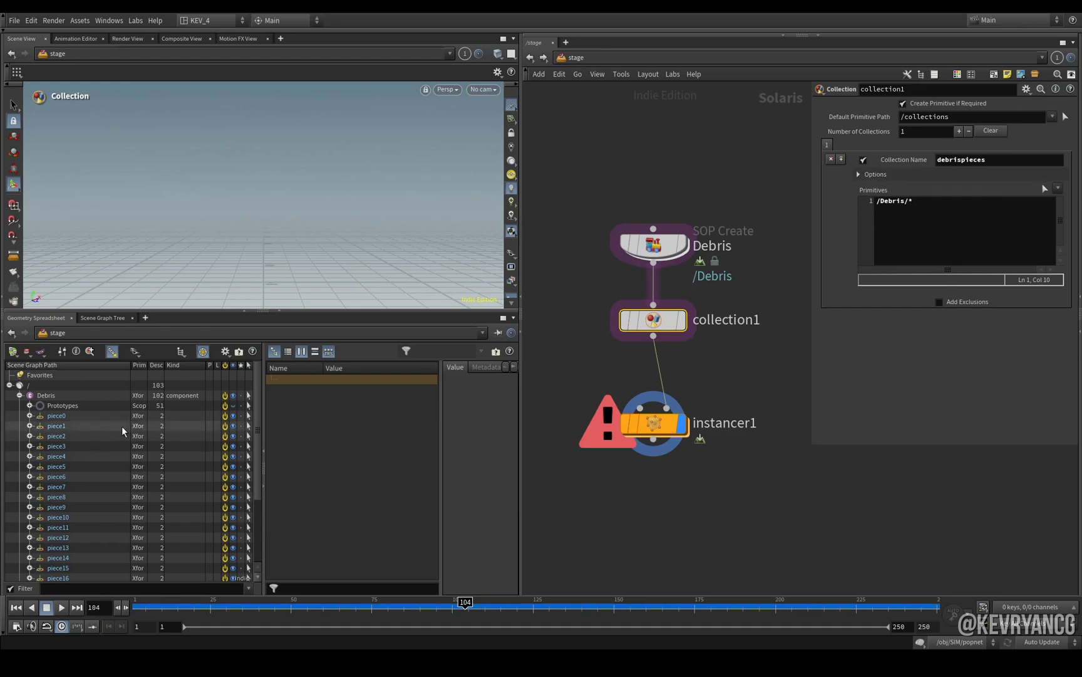
left_click(62, 396)
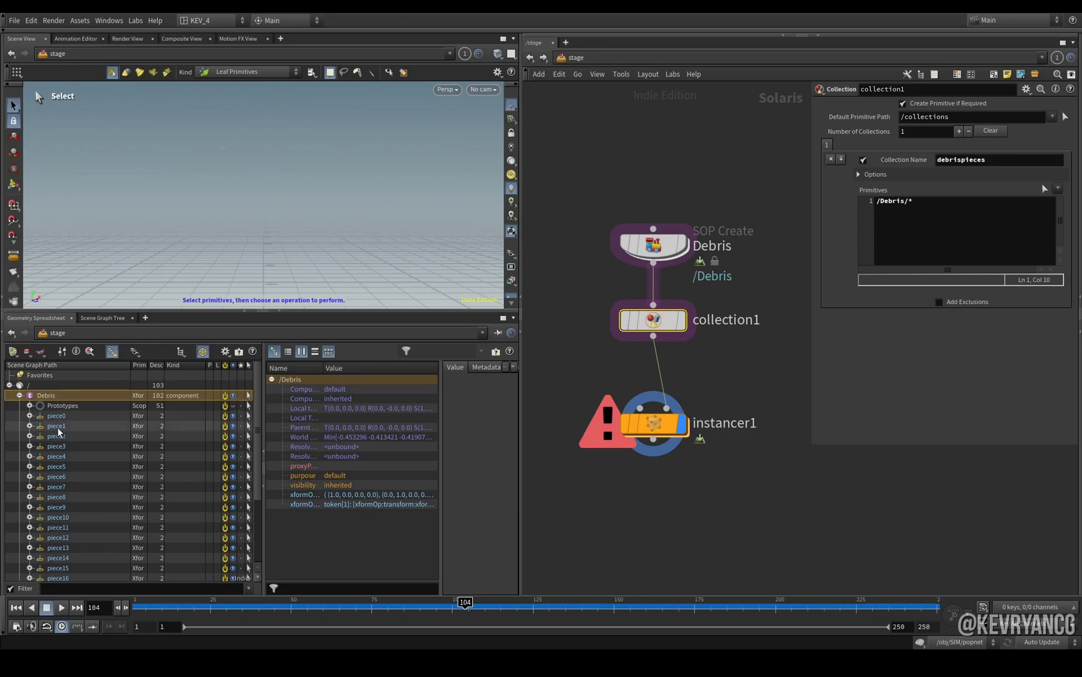
- Clear instancer1's Prototype Primitives expression and copy the debrispieces collection name
left_click(658, 426)
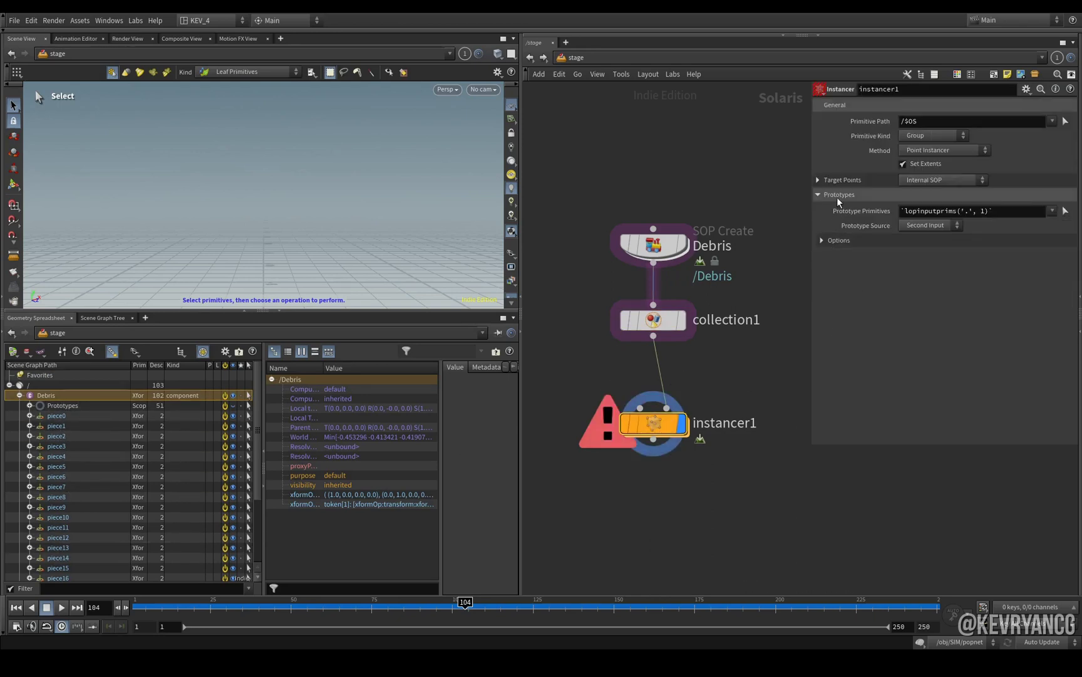
left_click_drag(1000, 210, 819, 214)
key("BackSpace")
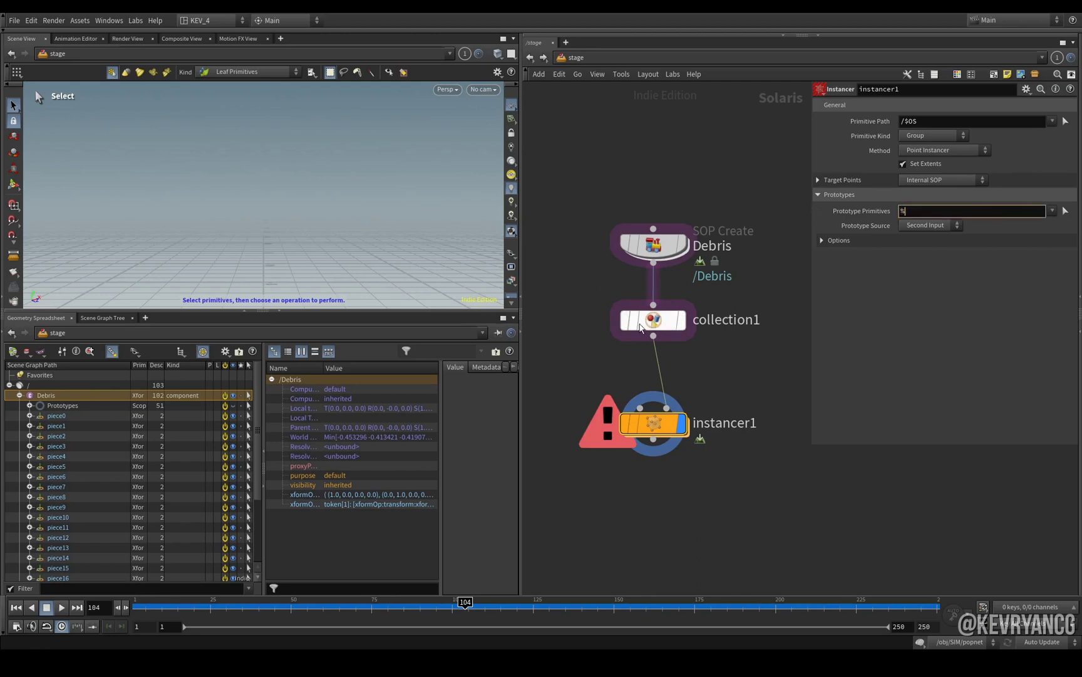
left_click(653, 320)
double_click(997, 160)
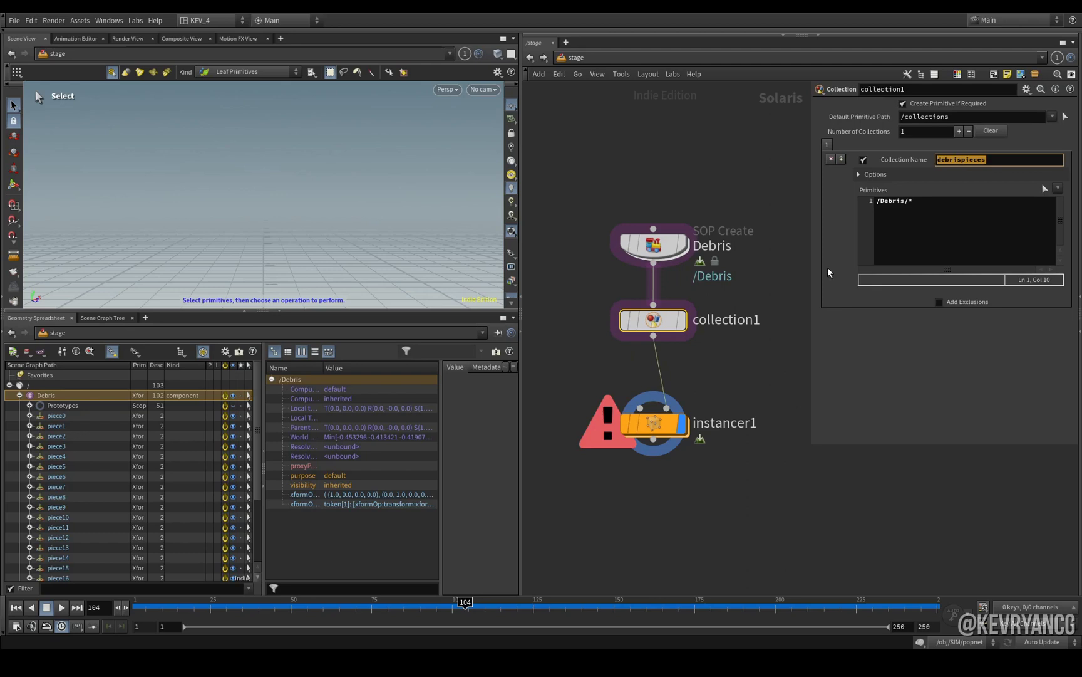
- Set instancer1's Prototype Primitives to %debrispieces and expand its Options
left_click(654, 423)
left_click(912, 211)
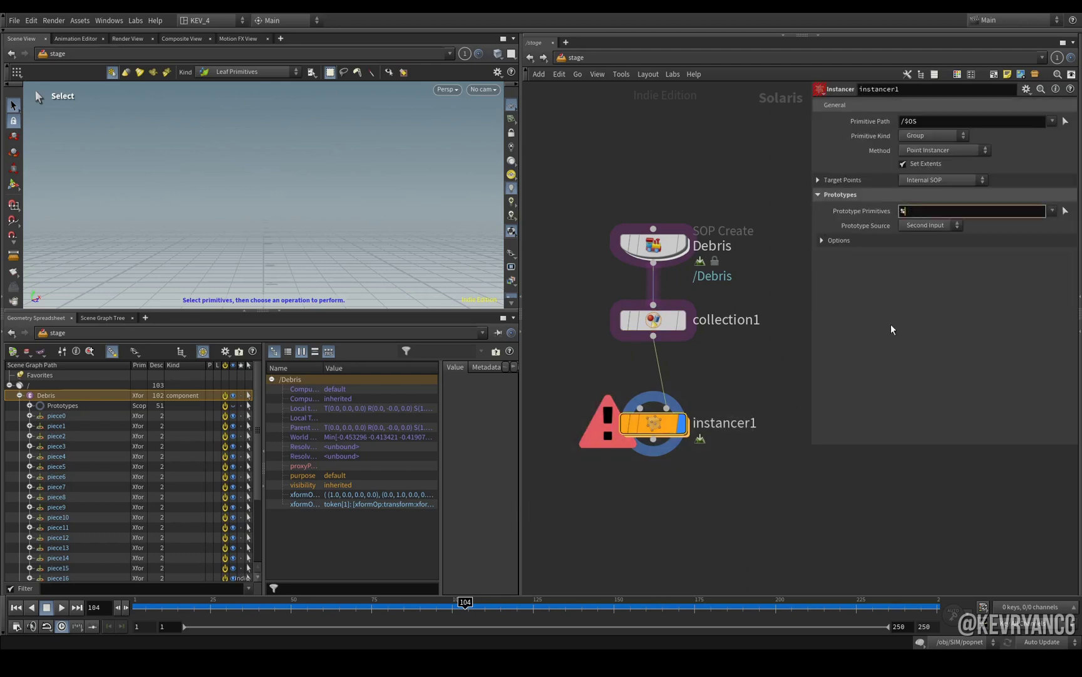
type("debrispieces")
key("Return")
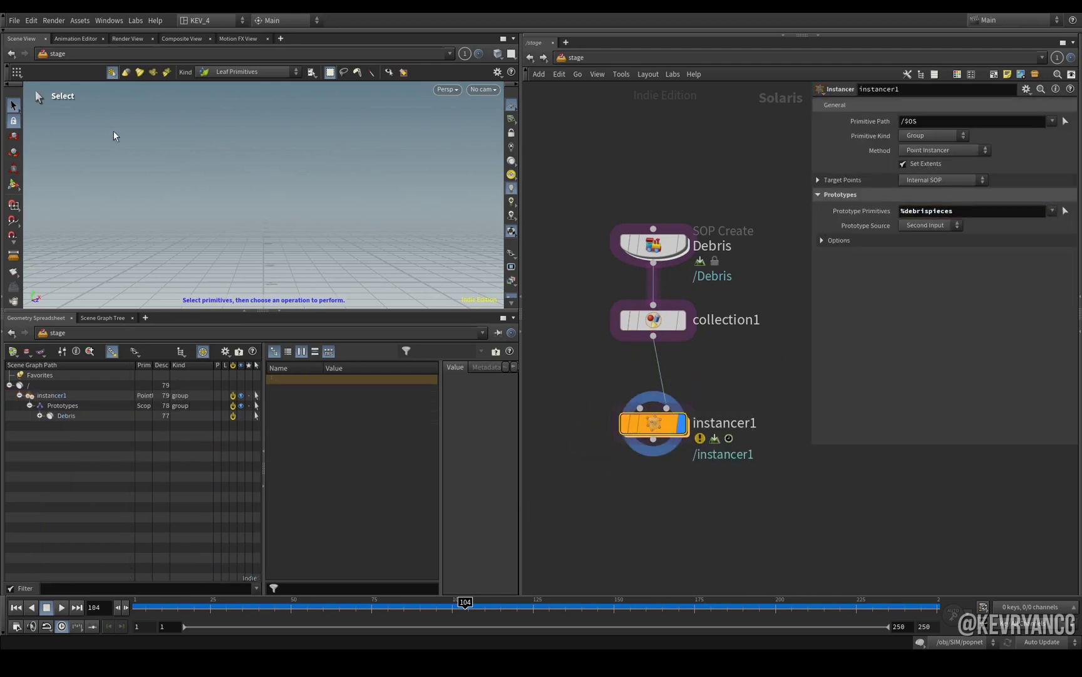
left_click(824, 243)
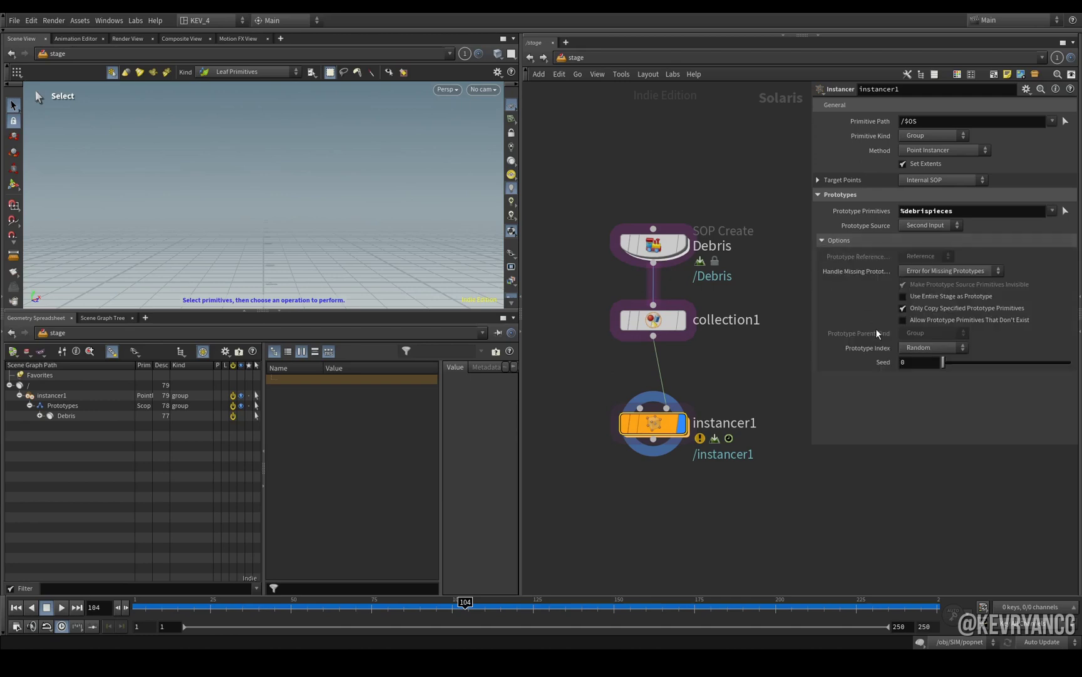
- Turn off Only Copy Specified Prototype Primitives, play, and try the Index prototype mode
left_click(904, 309)
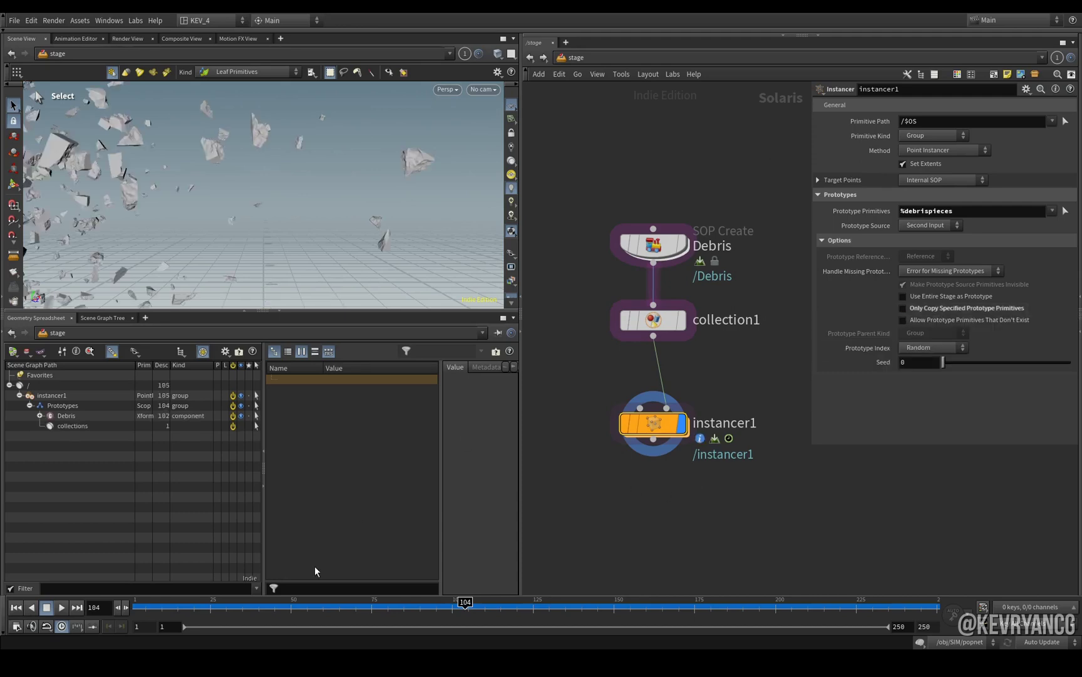
left_click(61, 607)
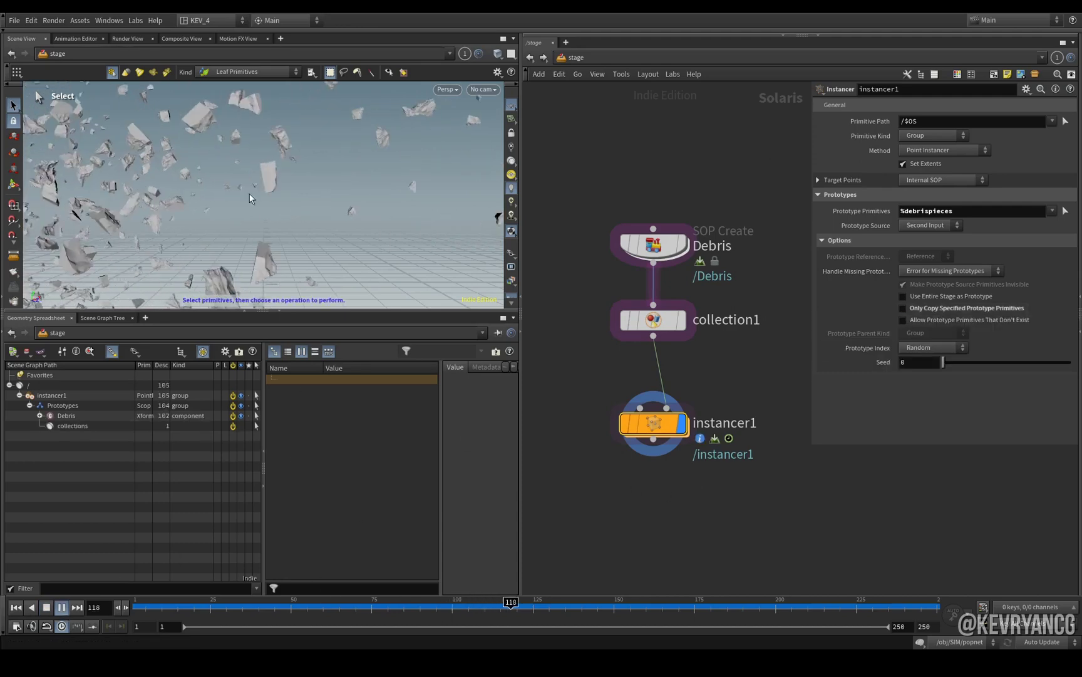
key("ctrl+b")
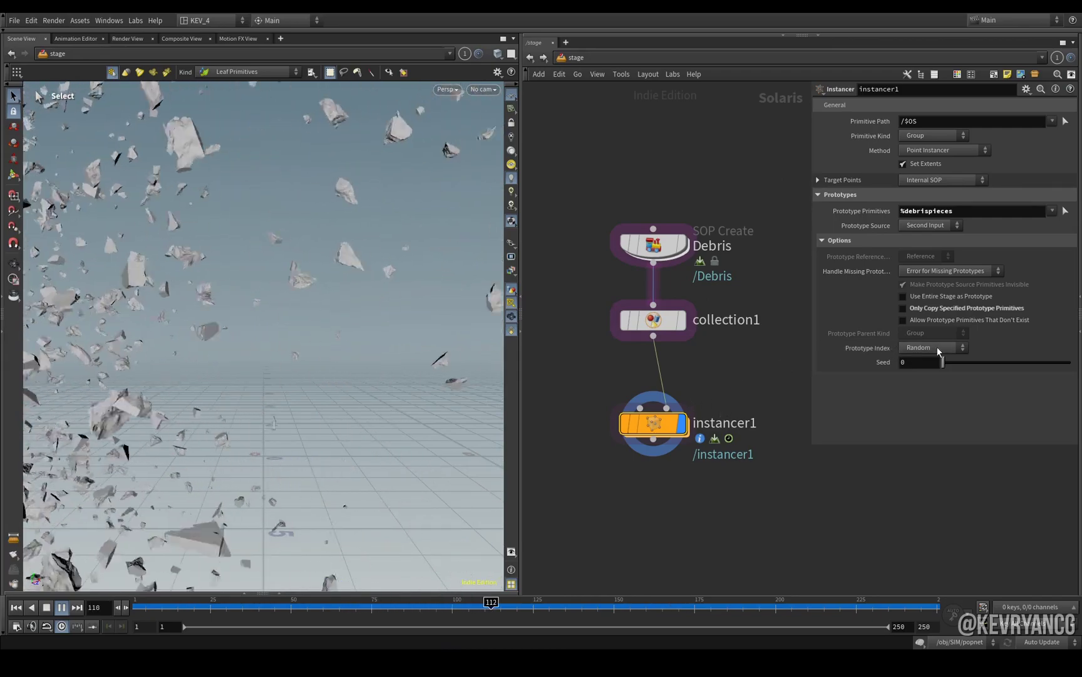
left_click(939, 348)
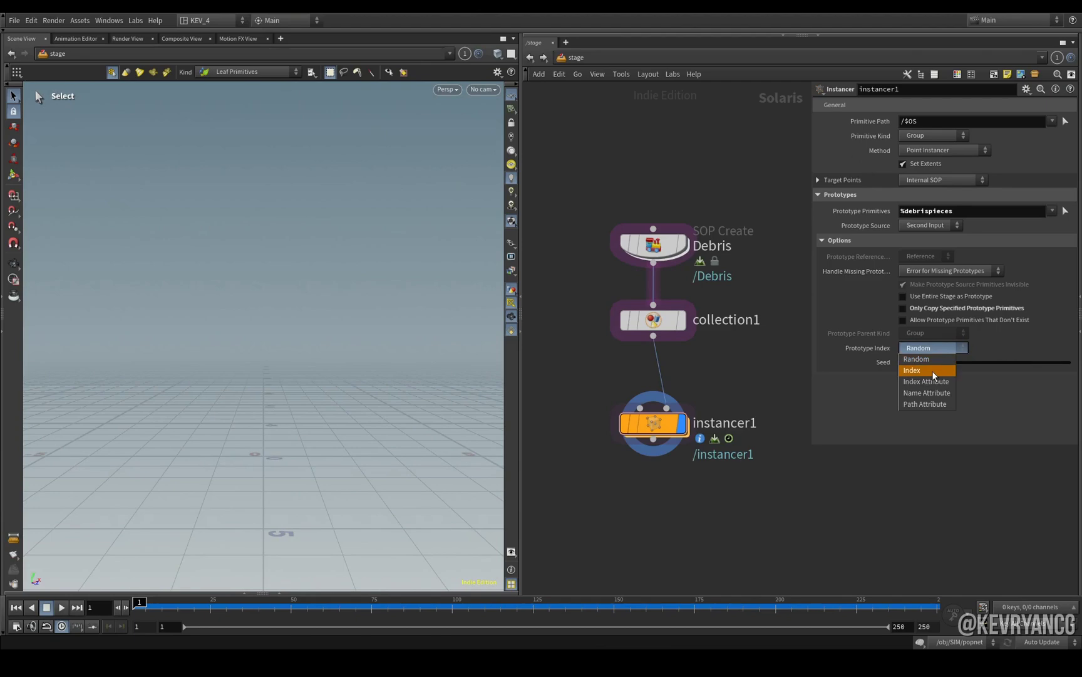
left_click(932, 370)
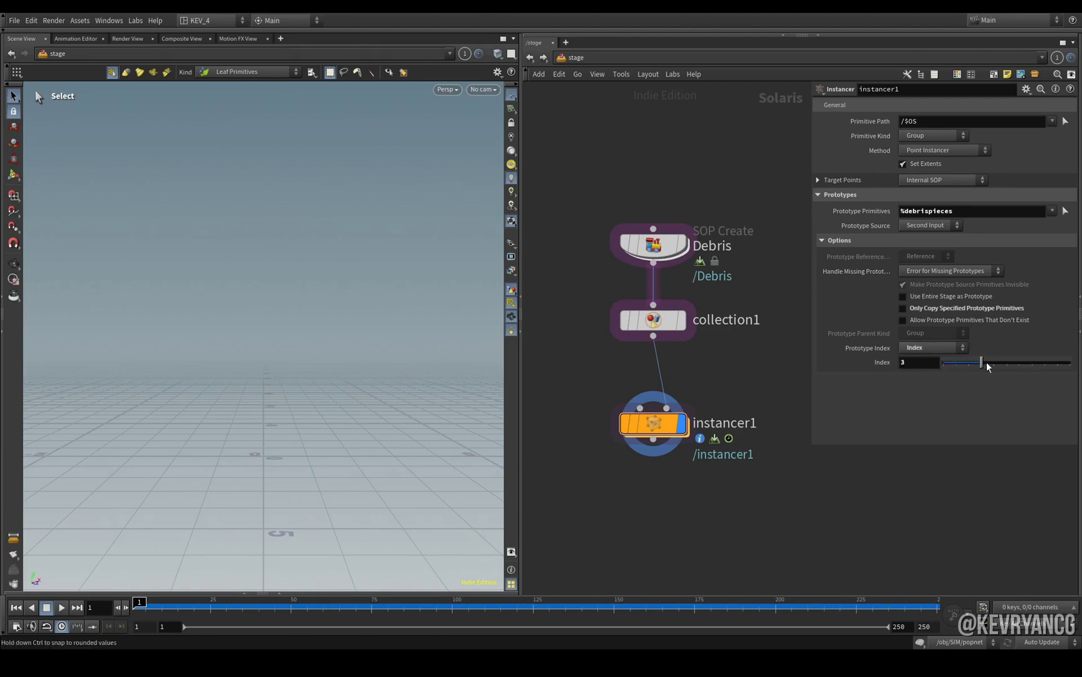
left_click_drag(288, 605, 556, 627)
- Switch Prototype Index to the index point attribute, scrub to verify, and enter instancer1
left_click(932, 347)
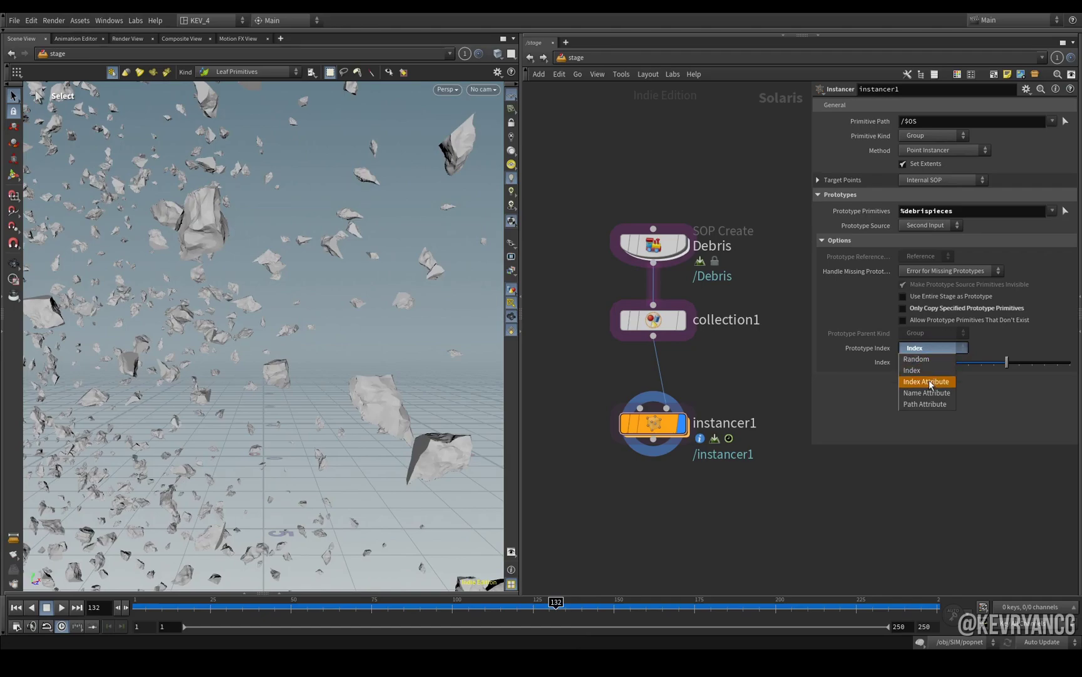
left_click(927, 381)
left_click_drag(571, 618, 640, 611)
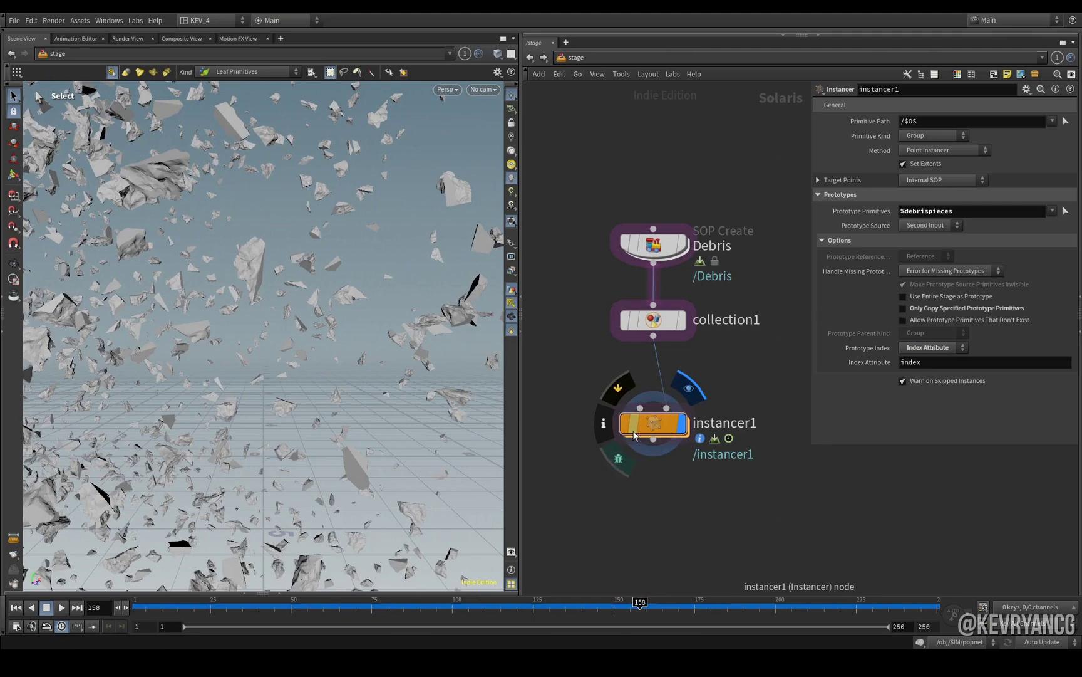
double_click(652, 426)
- Jump from object_merge1 to the SIM network and review the Index wrangle
left_click_drag(601, 335, 748, 168)
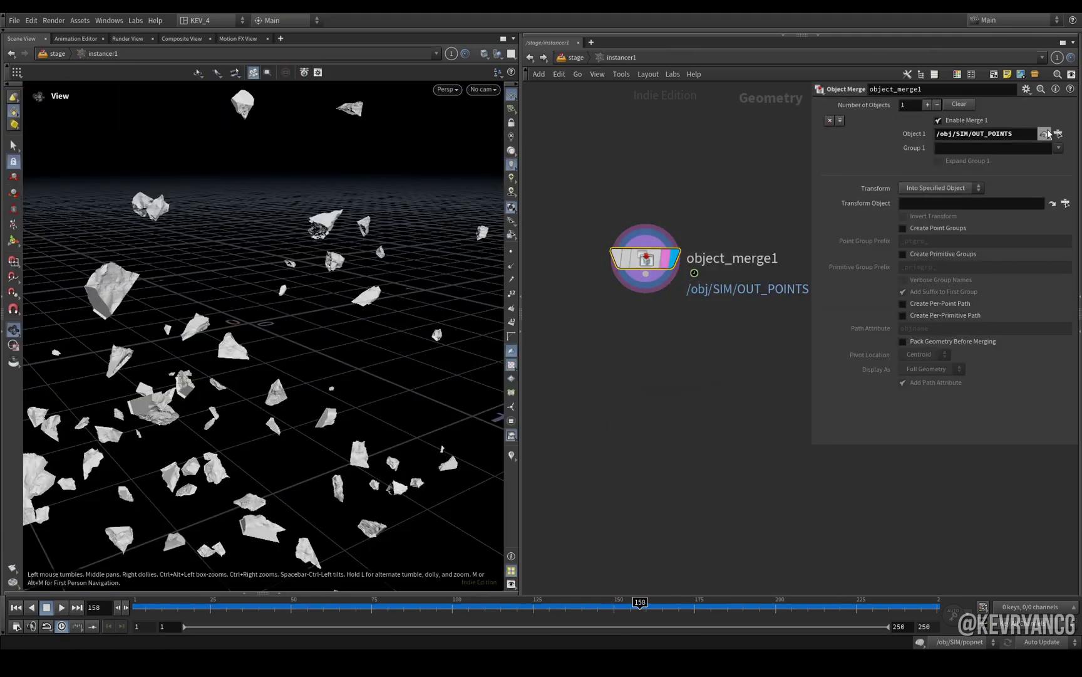
left_click(1045, 134)
scroll(724, 354, "up", 3)
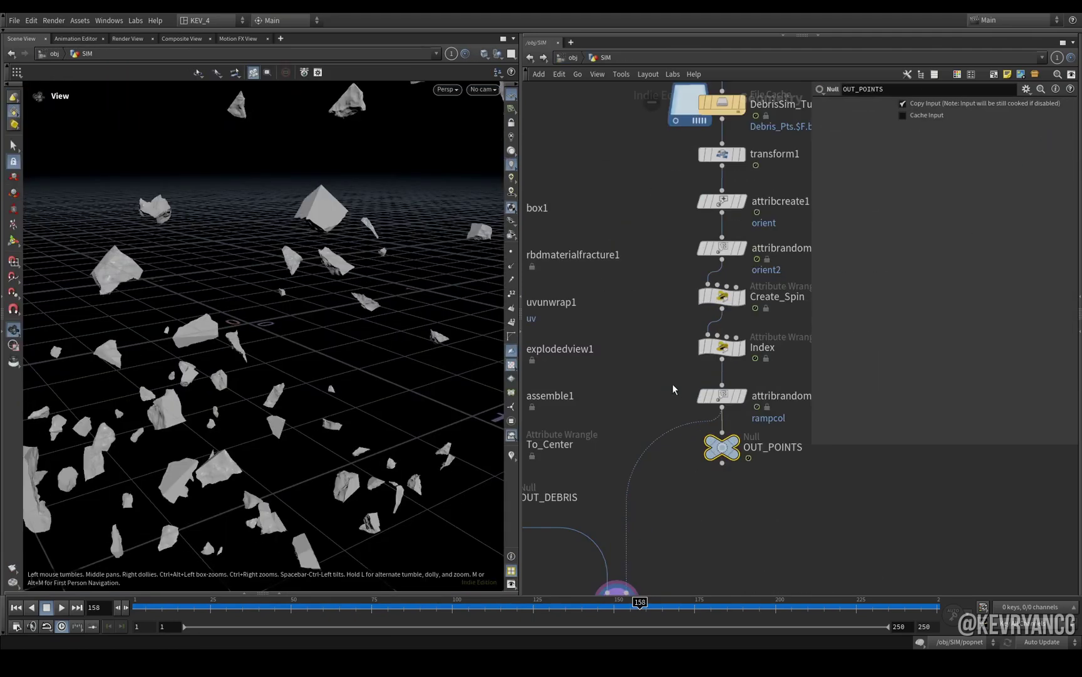
left_click_drag(639, 375, 794, 319)
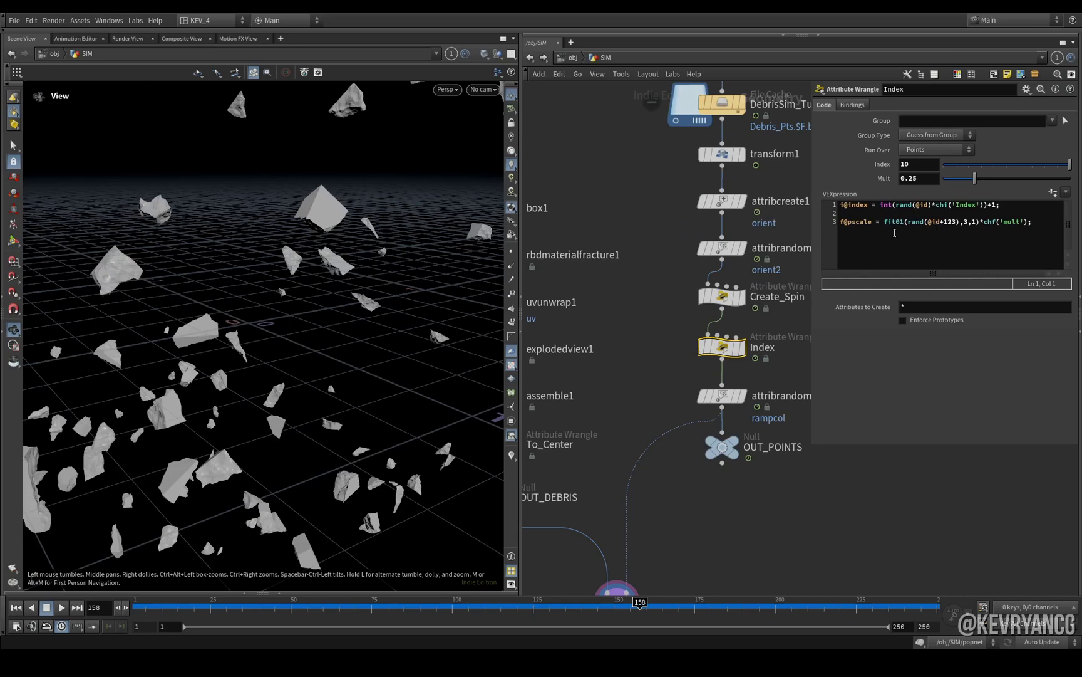
scroll(663, 371, "down", 3)
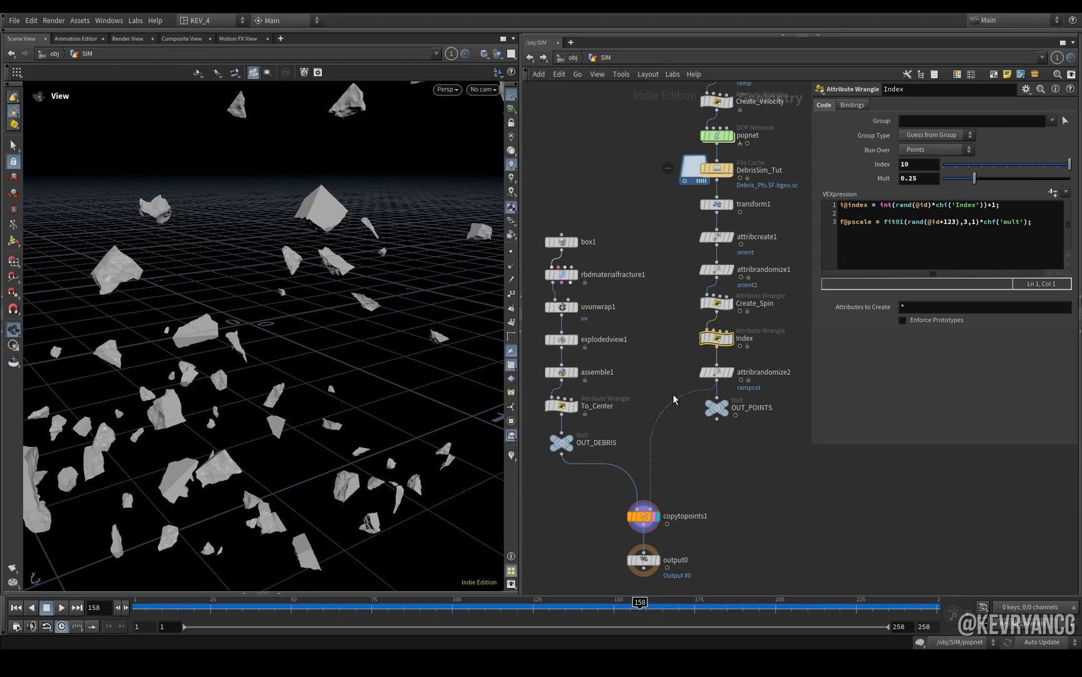
- Cut transform1 through attribrandomize2 from SIM and return inside instancer1
left_click_drag(693, 242, 736, 246)
key("ctrl+x")
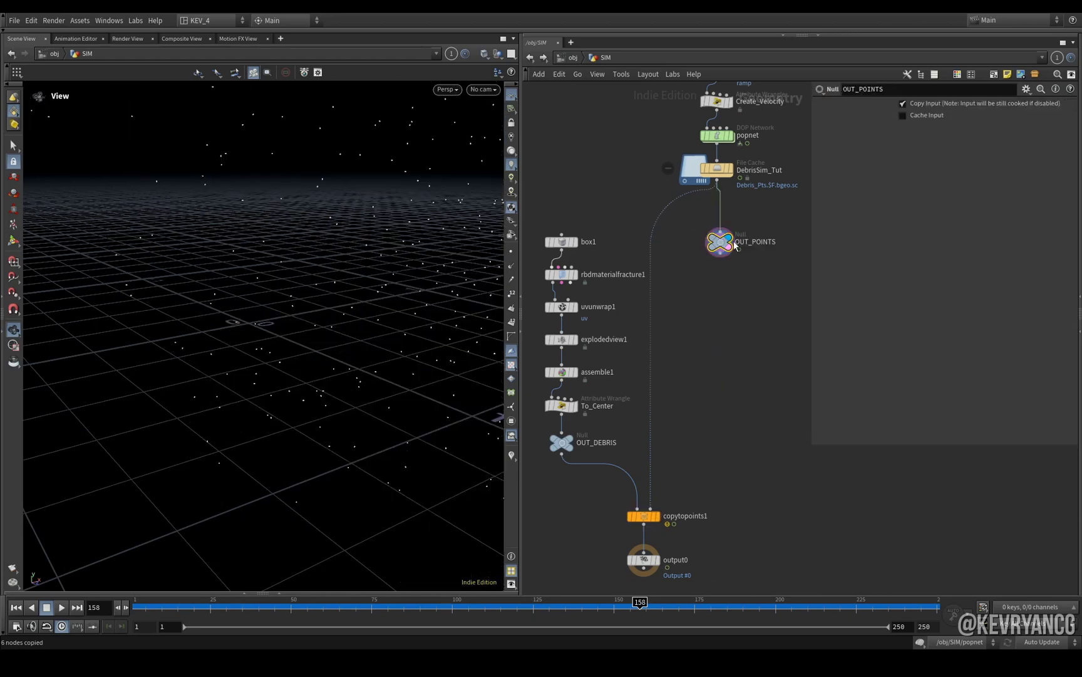
left_click(532, 57)
- Paste the six nodes under object_merge1 and end the chain with an output0 node
key("ctrl+v")
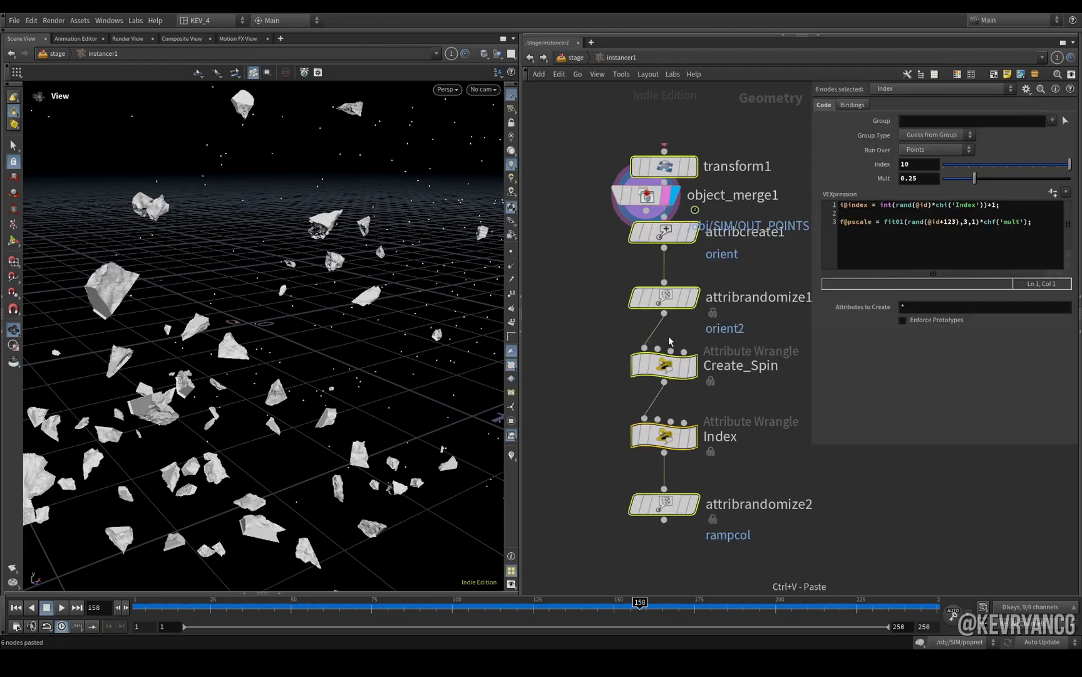
left_click_drag(665, 167, 647, 286)
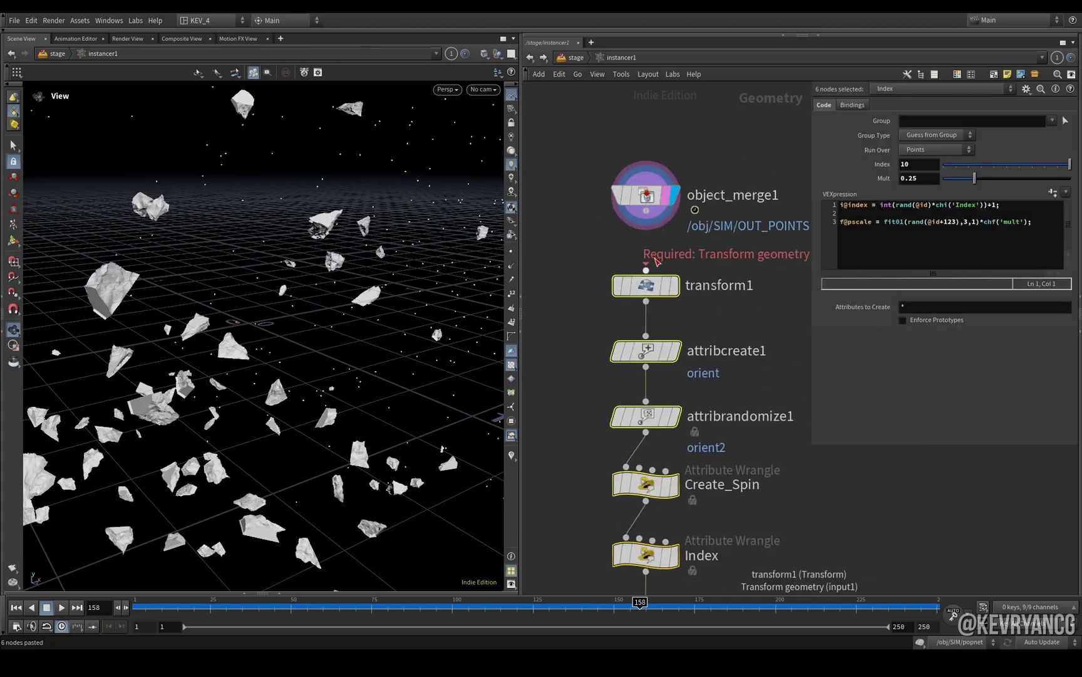
left_click(655, 261)
key("Tab")
type("outp")
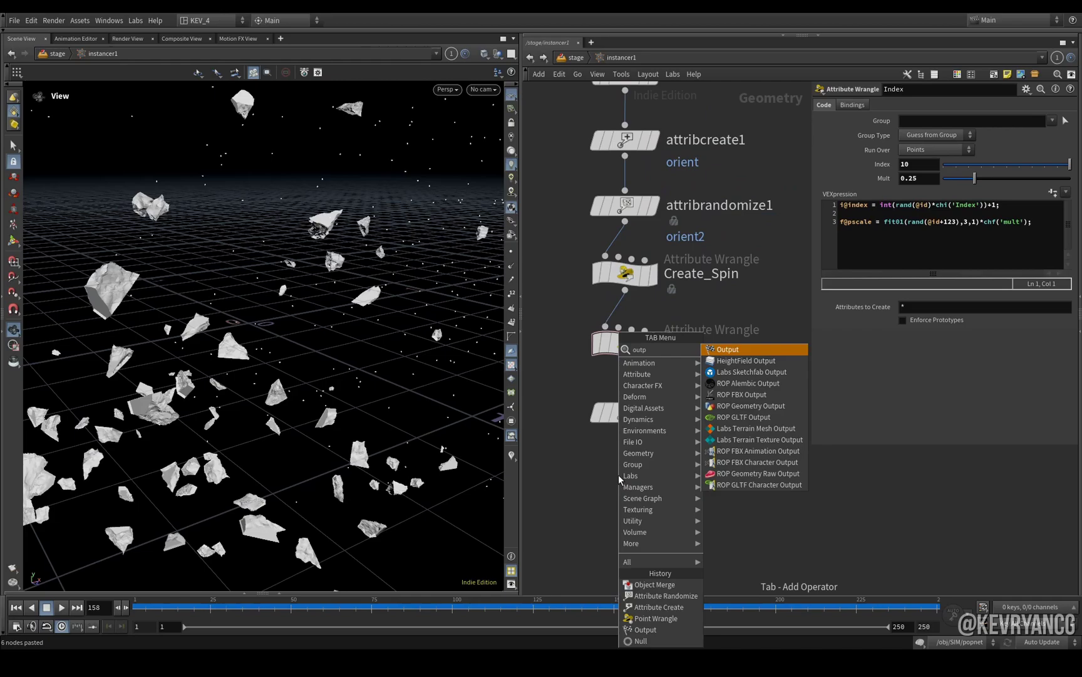
key("Return")
left_click(619, 474)
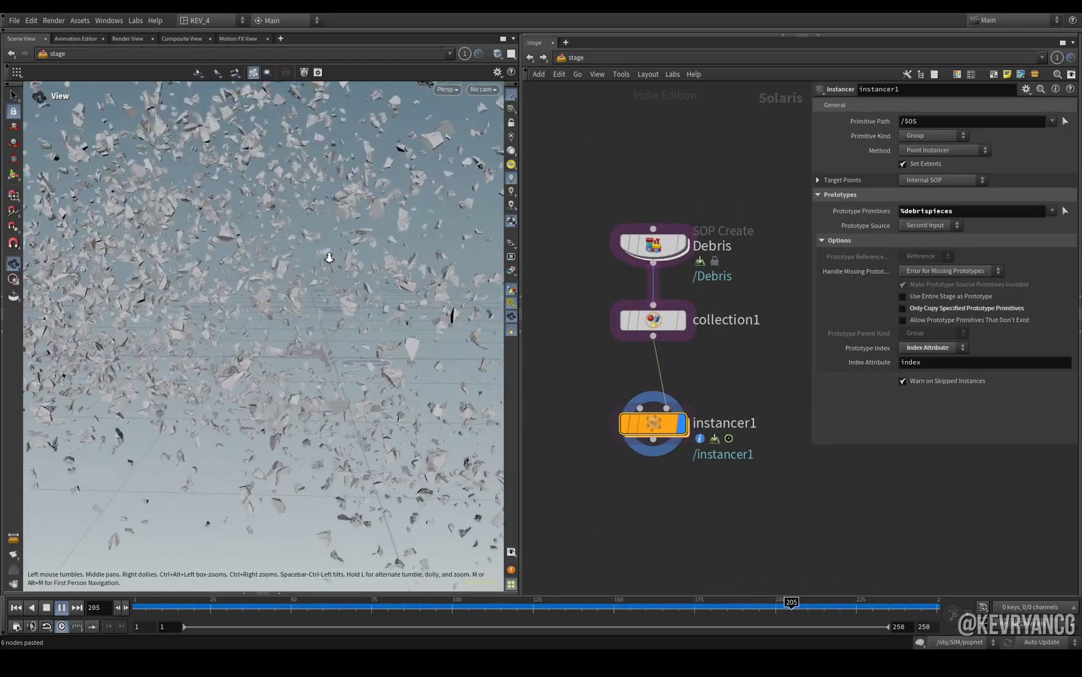
- Stop playback at frame 61 and dive into the Debris SOP Create node
key("s")
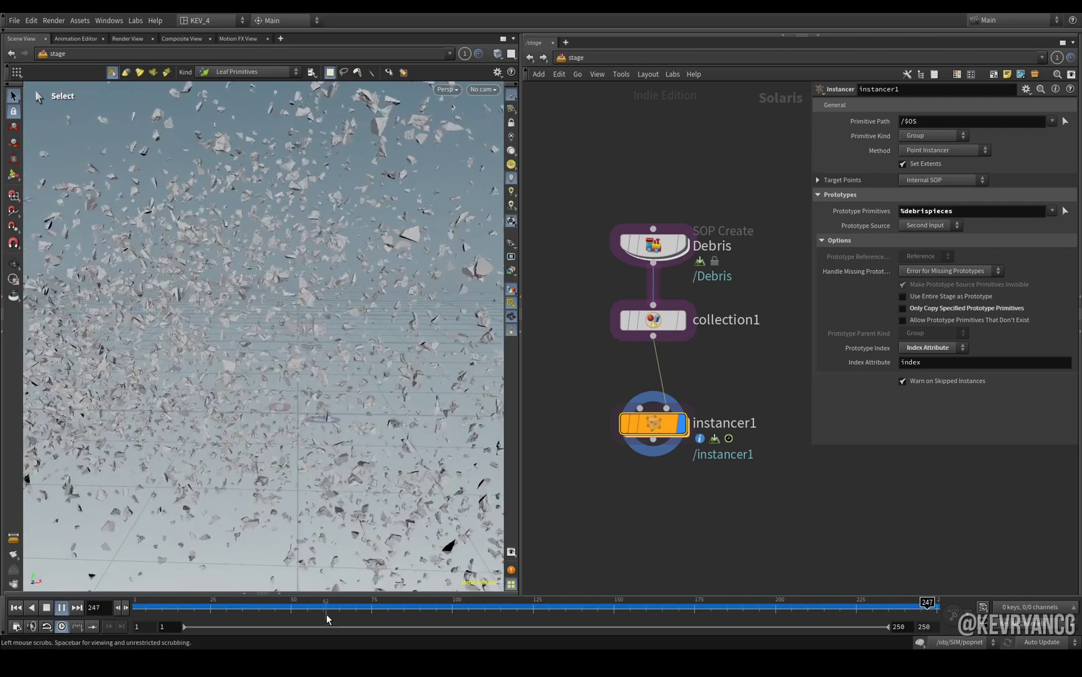
left_click(327, 619)
double_click(653, 244)
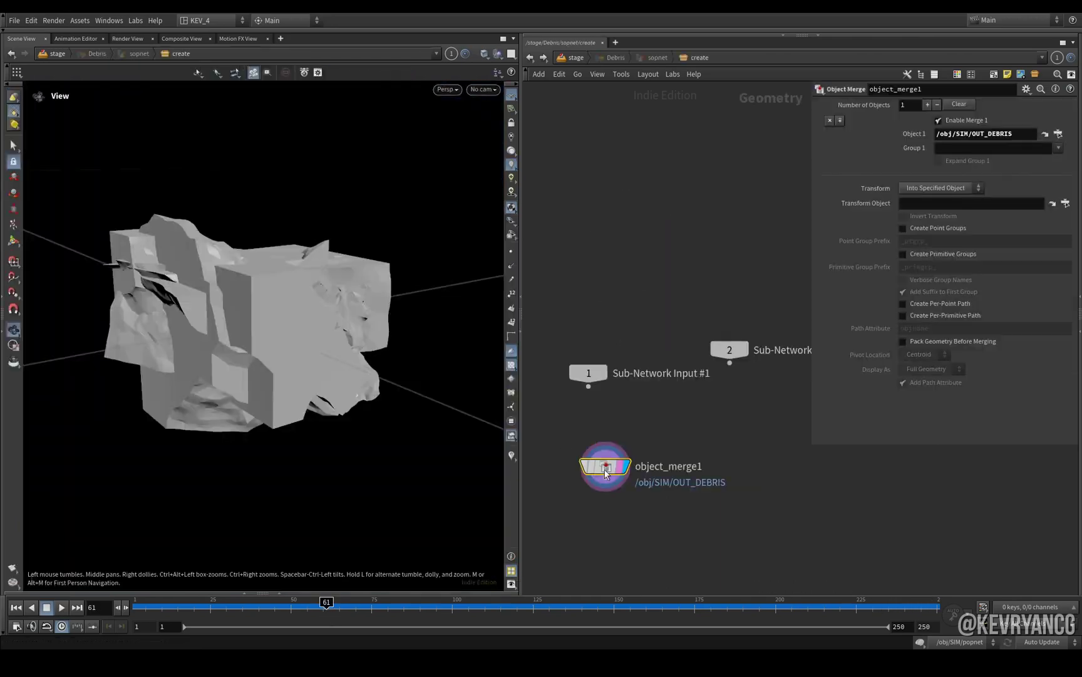
- Set Object 1 of the merge to OUT_DEBRIS and go to its network, /obj/SIM
left_click(1057, 134)
left_click(1070, 38)
left_click(1043, 134)
- Cut the box1–To_Center chain from SIM and delete OUT_DEBRIS, copytopoints1 and output0
left_click_drag(642, 193, 562, 416)
key("Delete")
left_click_drag(719, 372, 548, 540)
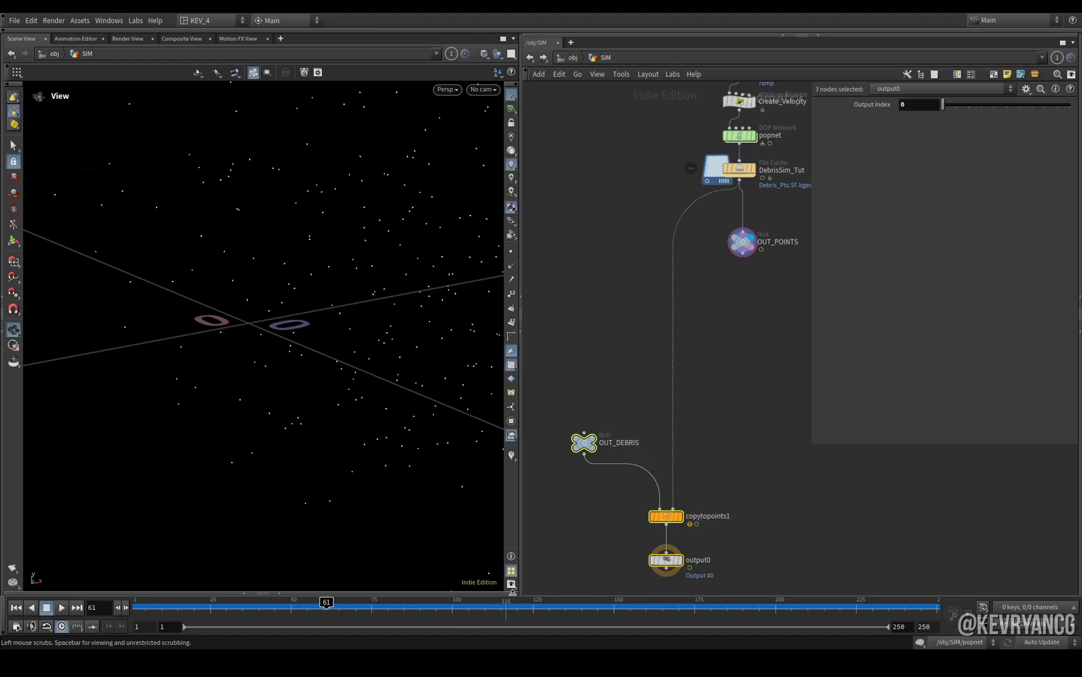
key("Delete")
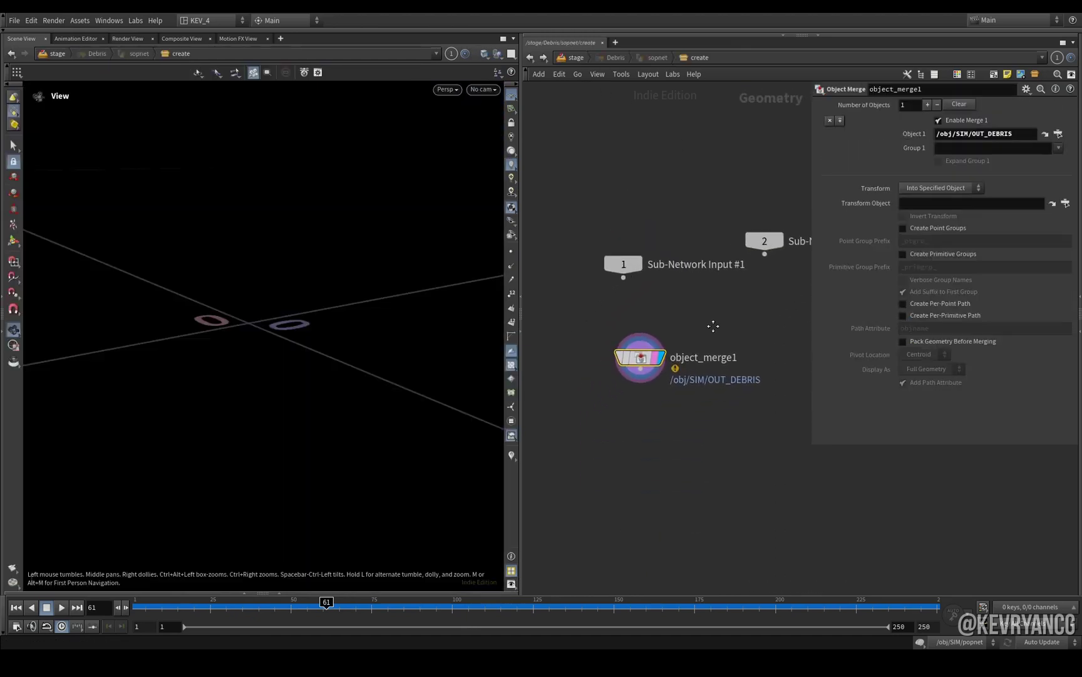
- Paste the fracture chain into the Debris create network and add output0 below To_Center
key("h")
key("ctrl+v")
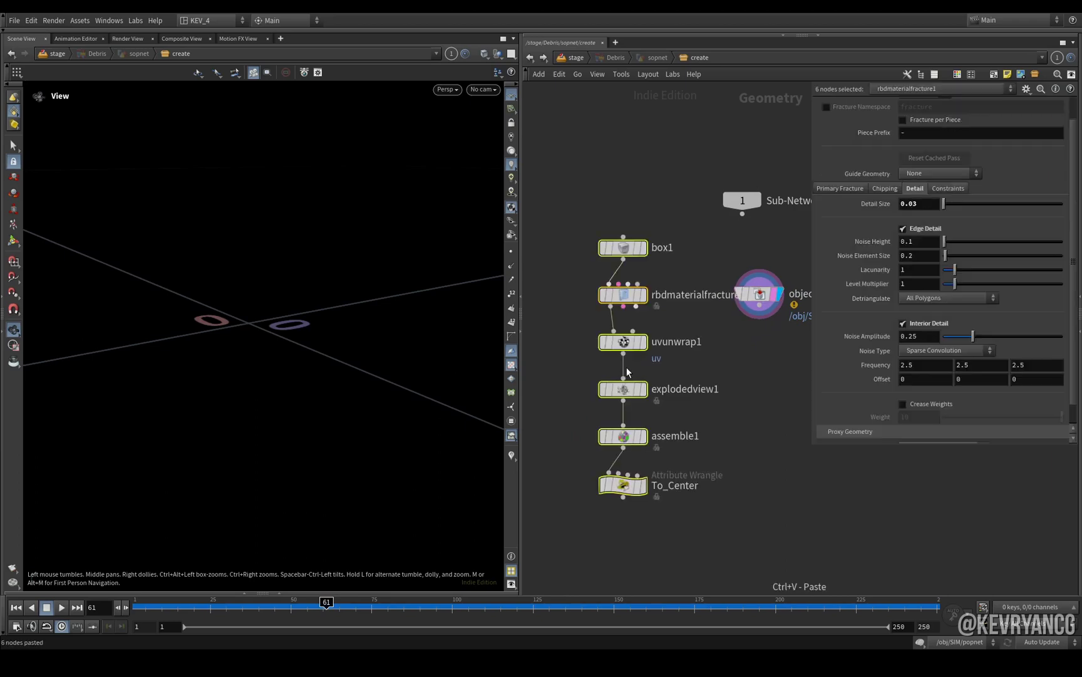
key("Tab")
type("o")
key("Return")
left_click(640, 547)
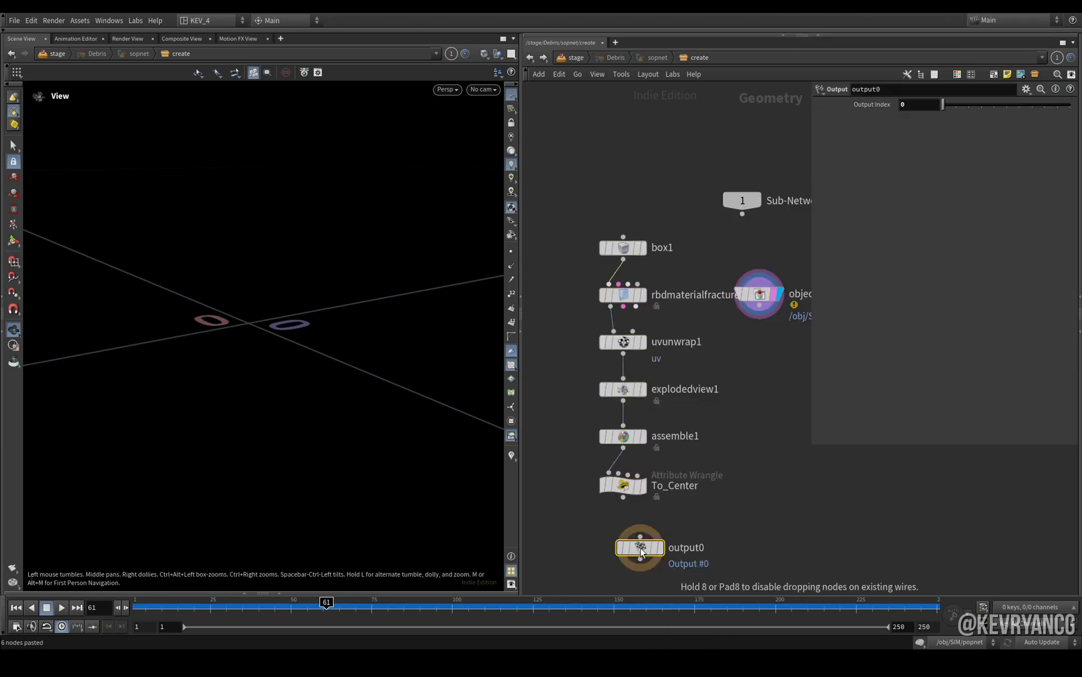